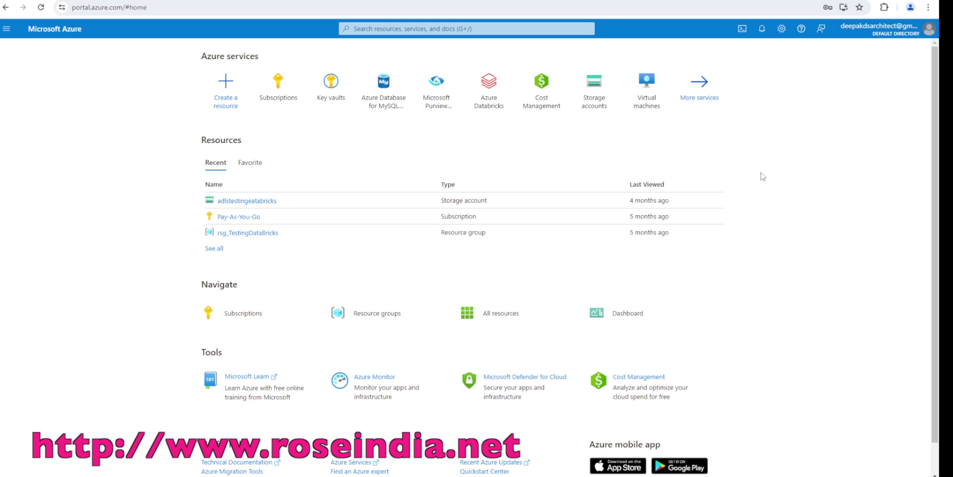
# Search for Databricks, open the Azure Databricks service and start creating a new workspace.
pyautogui.click(404, 25)
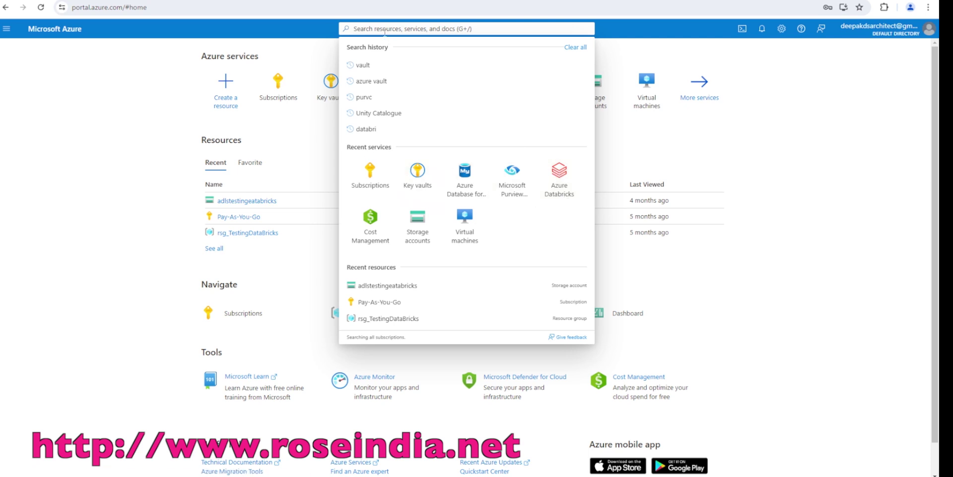
pyautogui.write('Dat')
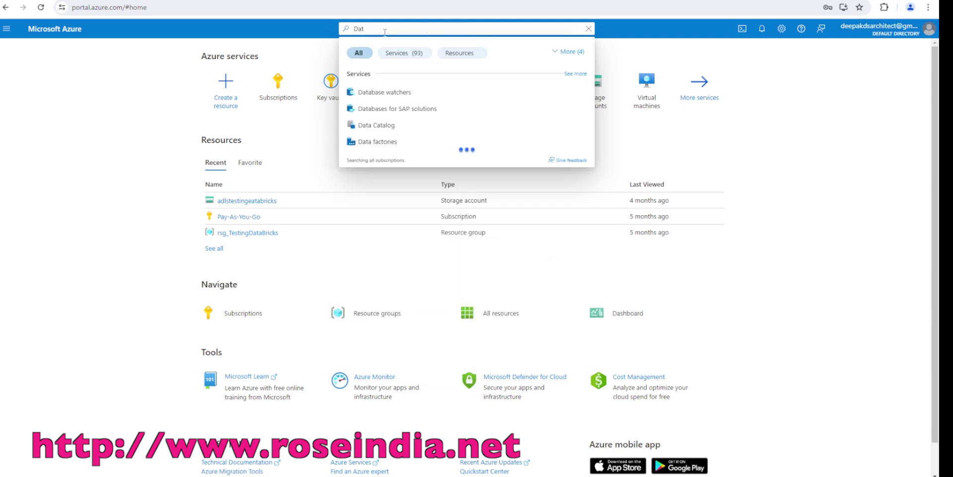
pyautogui.write('abric')
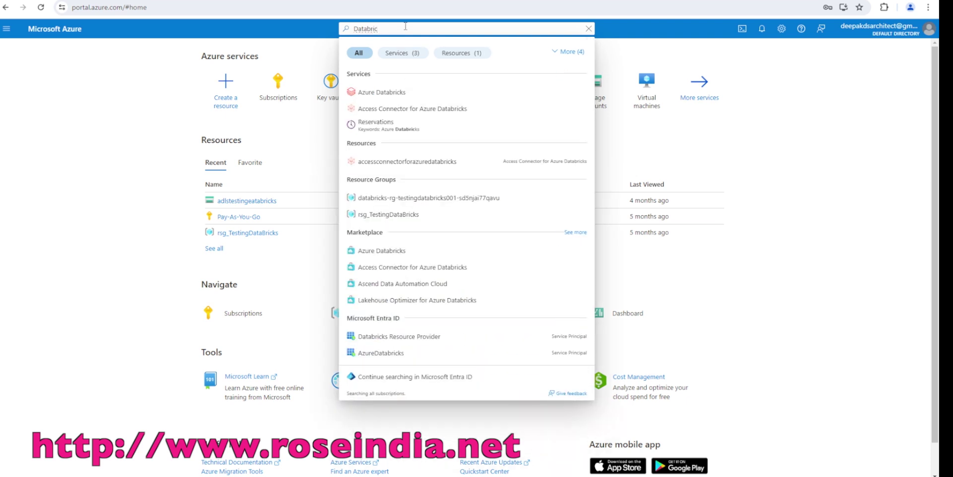
pyautogui.write('s')
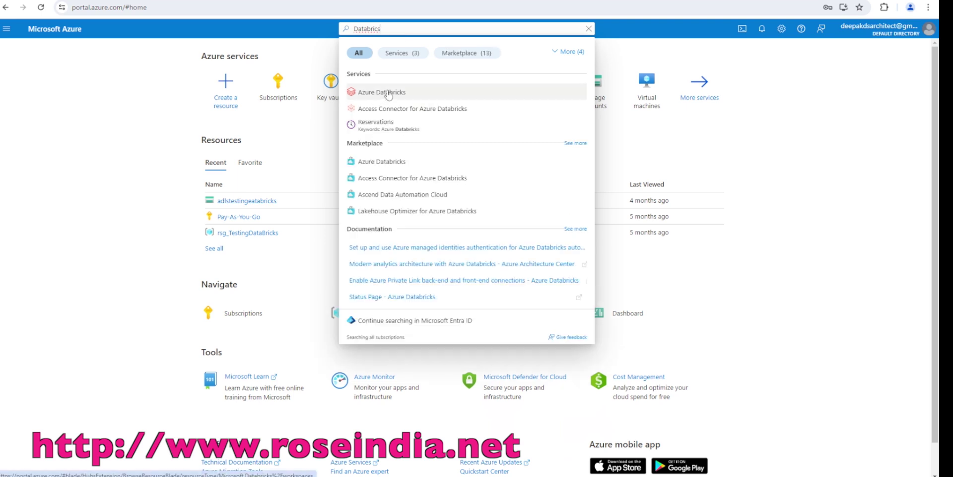
pyautogui.click(383, 93)
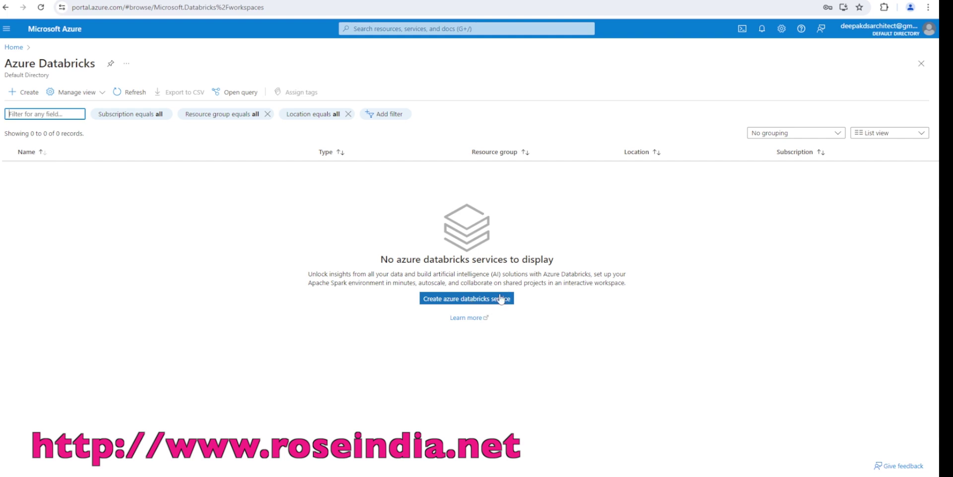
pyautogui.click(26, 92)
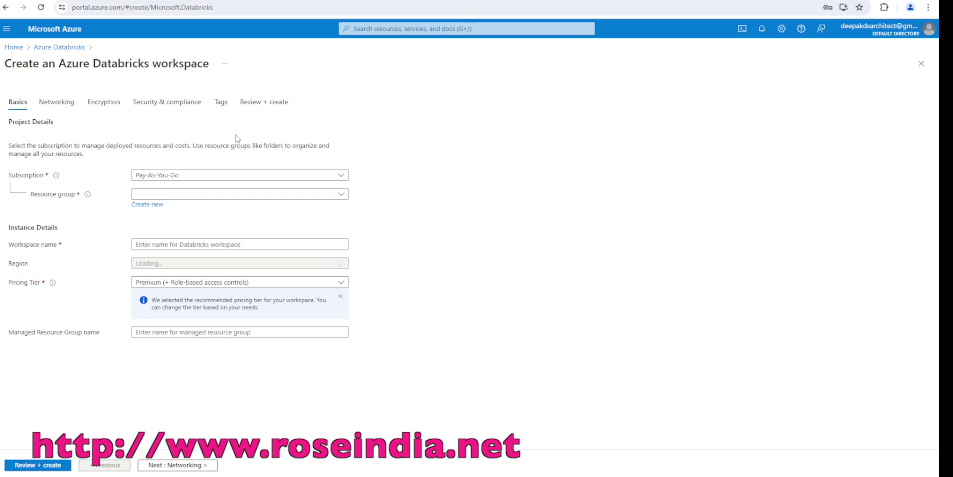
# Filter the existing resource groups by TestingDatabricks and select databricks-rg-testingdatabricks001-sd5njai77qavu.
pyautogui.click(179, 194)
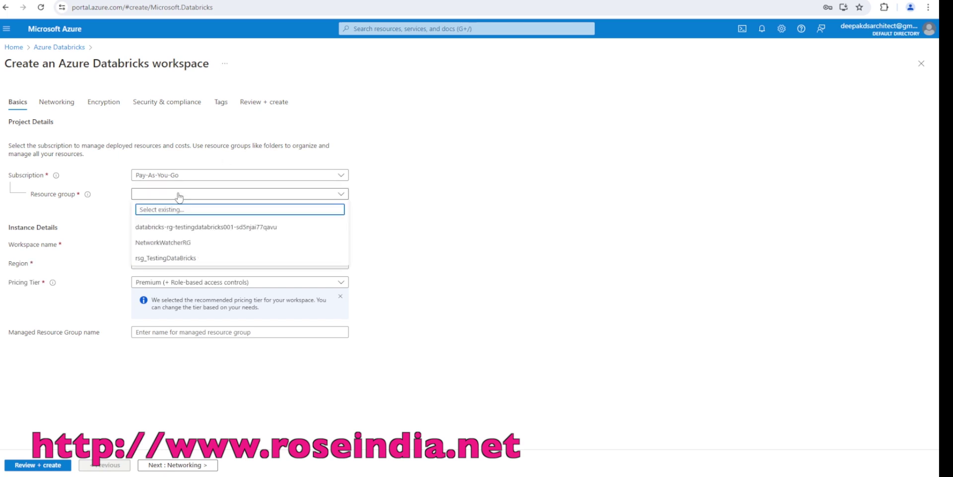
pyautogui.write('Testing')
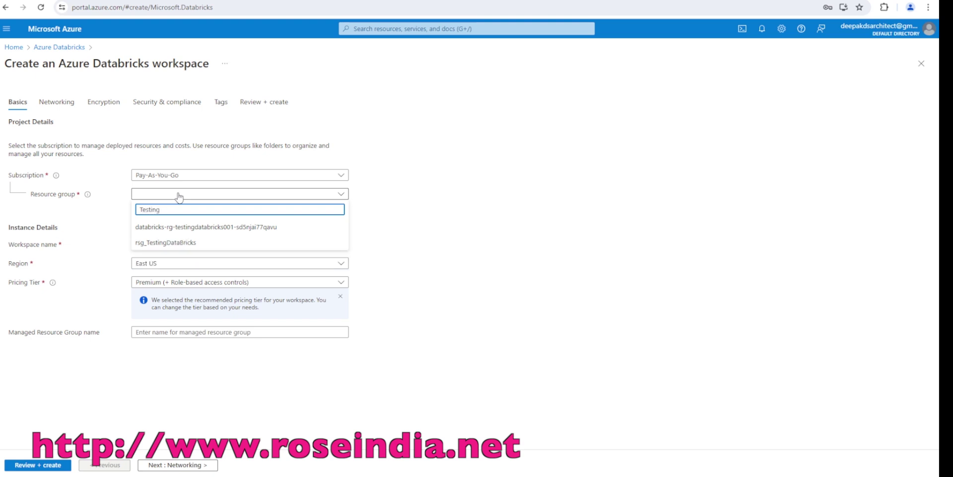
pyautogui.write('Databricks')
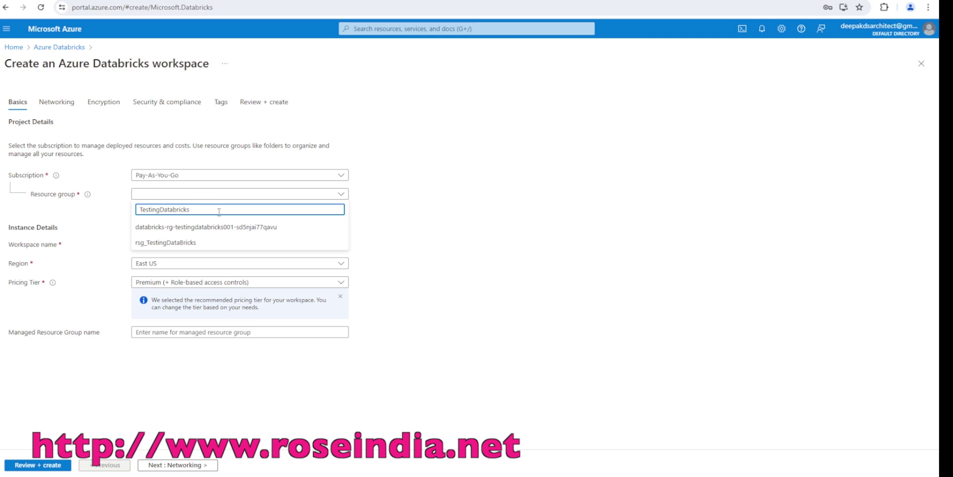
pyautogui.press('Down')
pyautogui.press('Return')
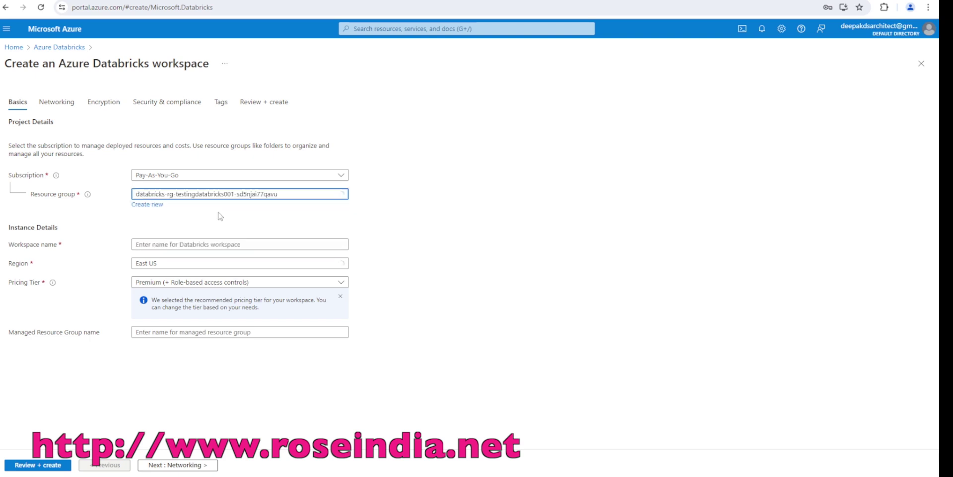
# Create a new resource group named TestingDatabricks for the workspace.
pyautogui.click(150, 205)
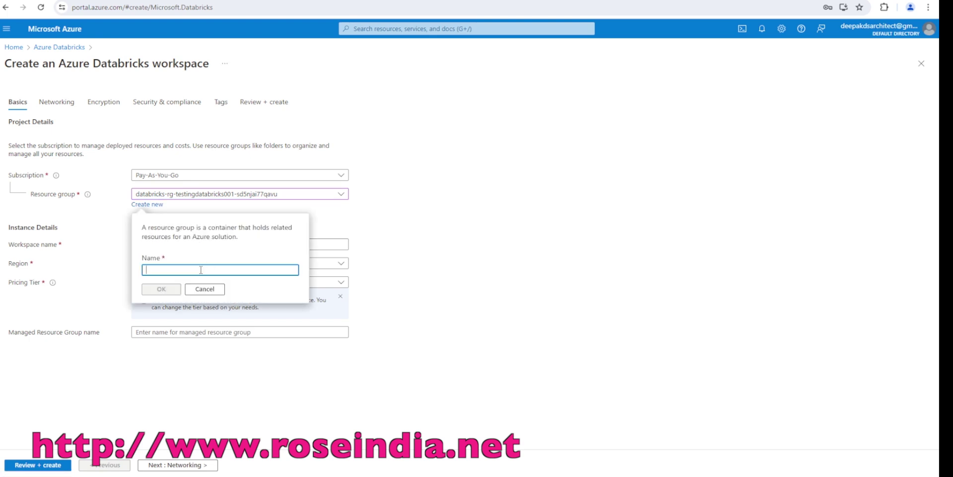
pyautogui.write('Testing')
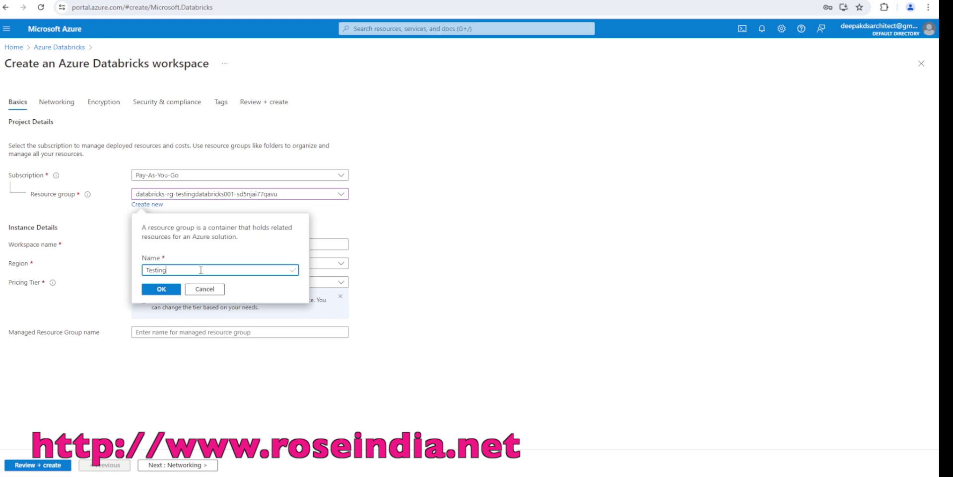
pyautogui.write('Databricks')
pyautogui.click(157, 292)
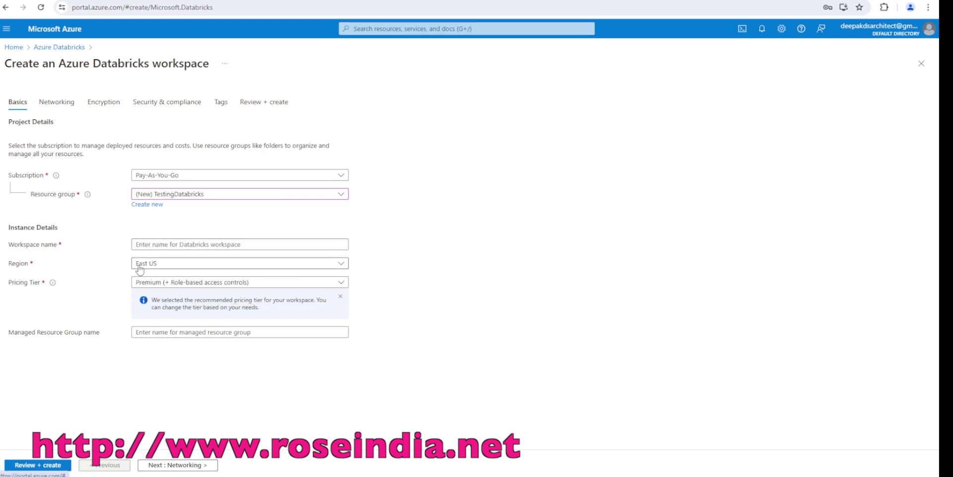
# Name the workspace Testingdatabricks-ws and set its pricing tier to Trial (Premium - 14-Days Free DBUs).
pyautogui.click(183, 247)
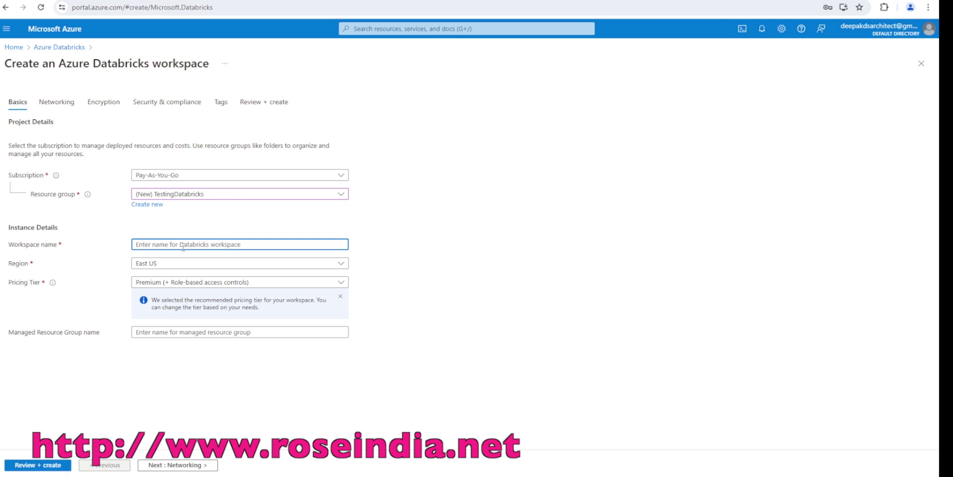
pyautogui.write('Testingdatabri')
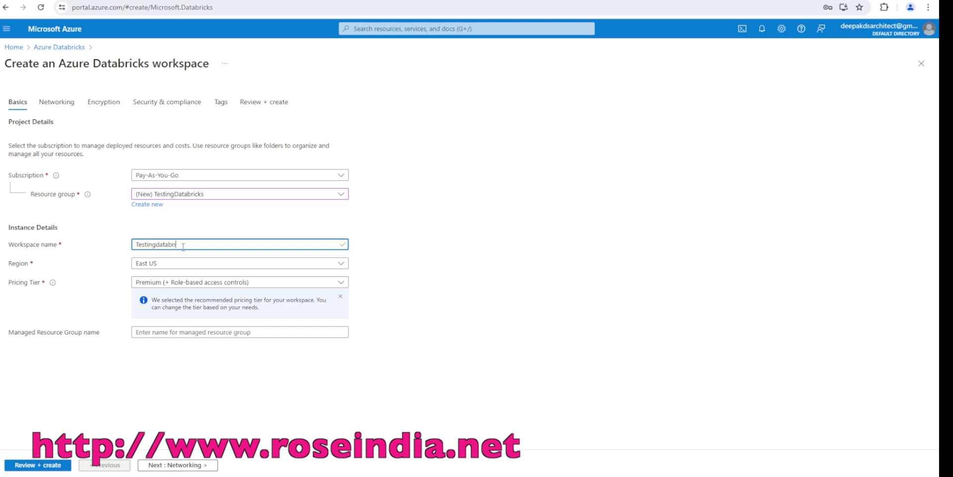
pyautogui.write('cks-ws')
pyautogui.click(197, 283)
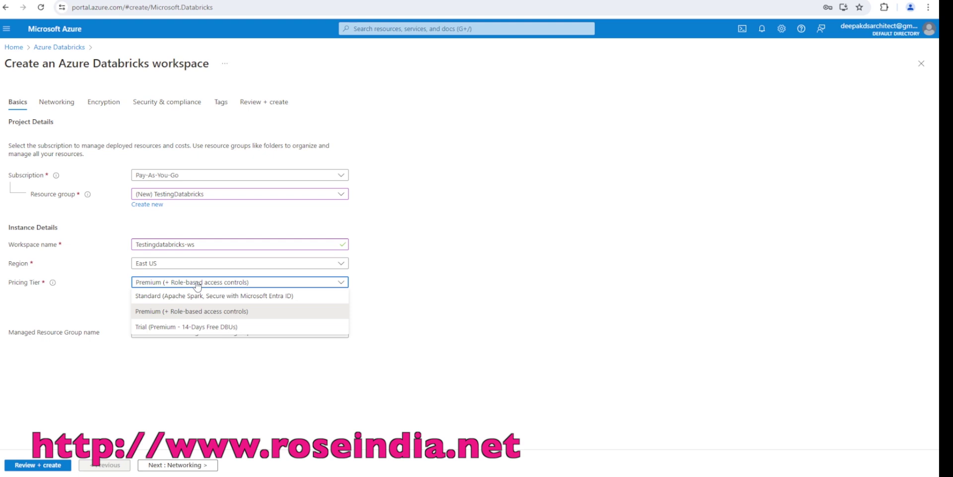
pyautogui.click(211, 328)
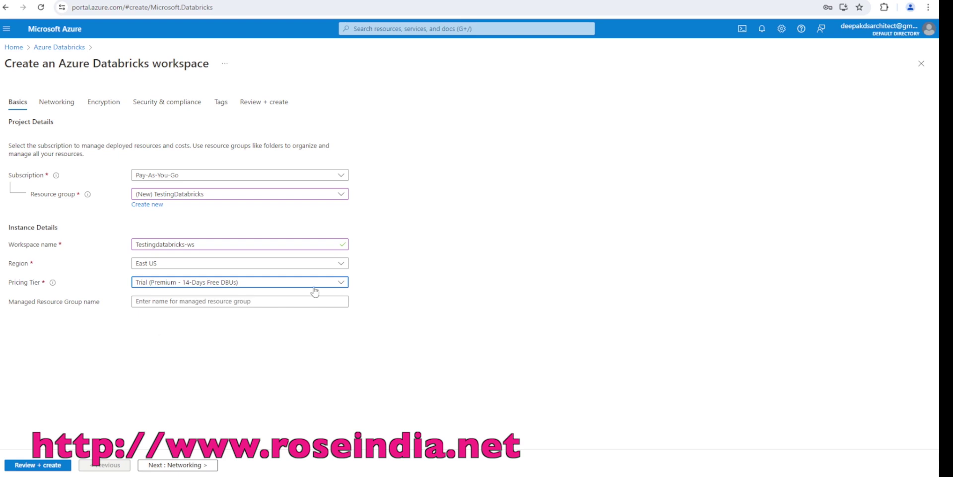
pyautogui.click(275, 286)
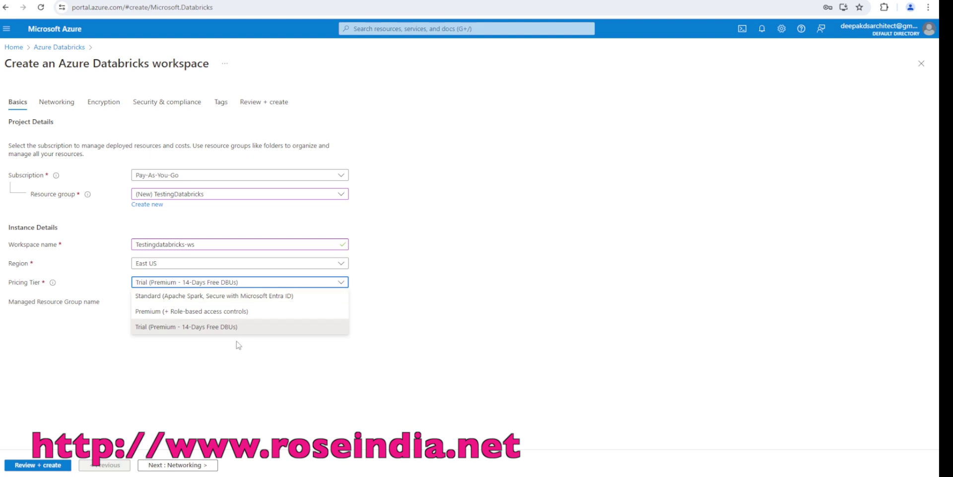
pyautogui.click(212, 329)
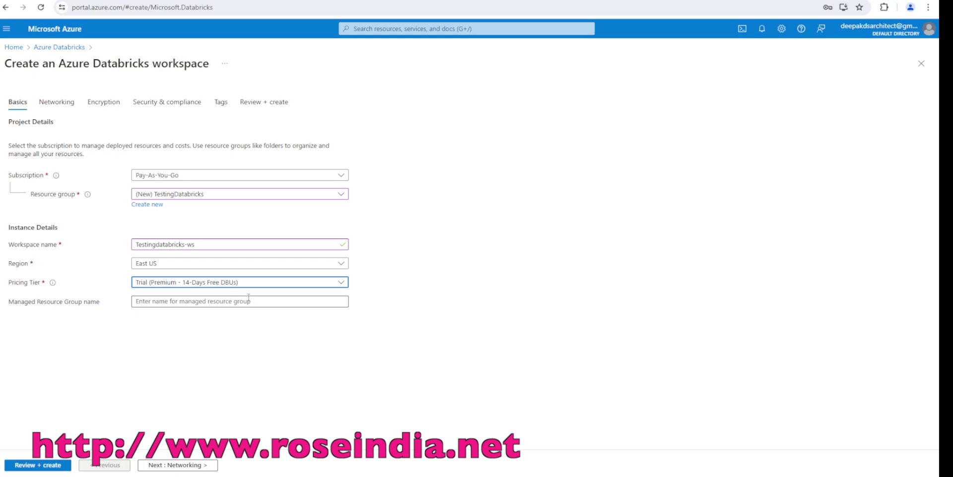
# Leave the managed resource group name empty, accept the default networking, encryption, security and tag settings, and create the workspace.
pyautogui.click(161, 301)
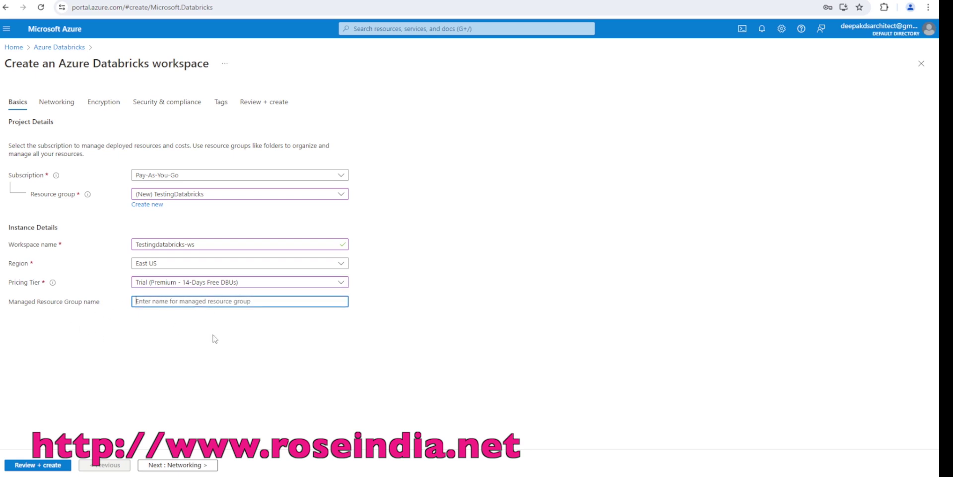
pyautogui.click(188, 467)
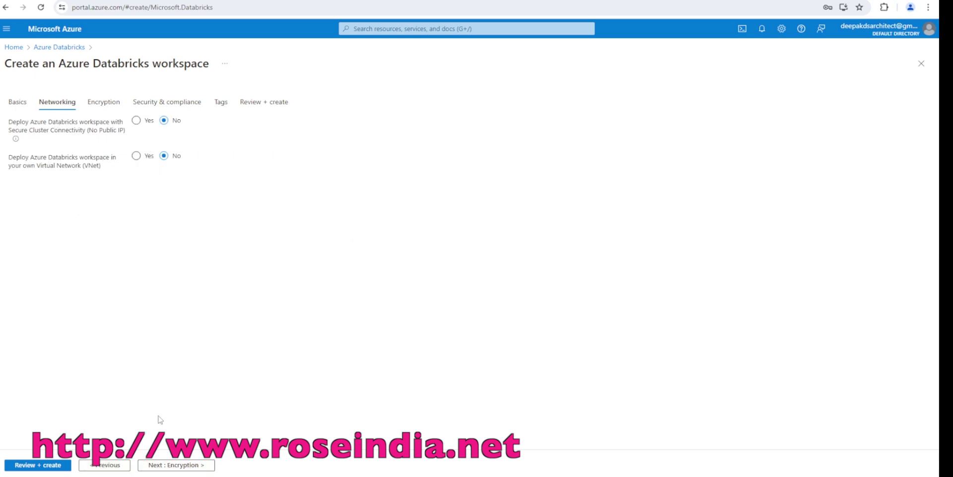
pyautogui.click(177, 466)
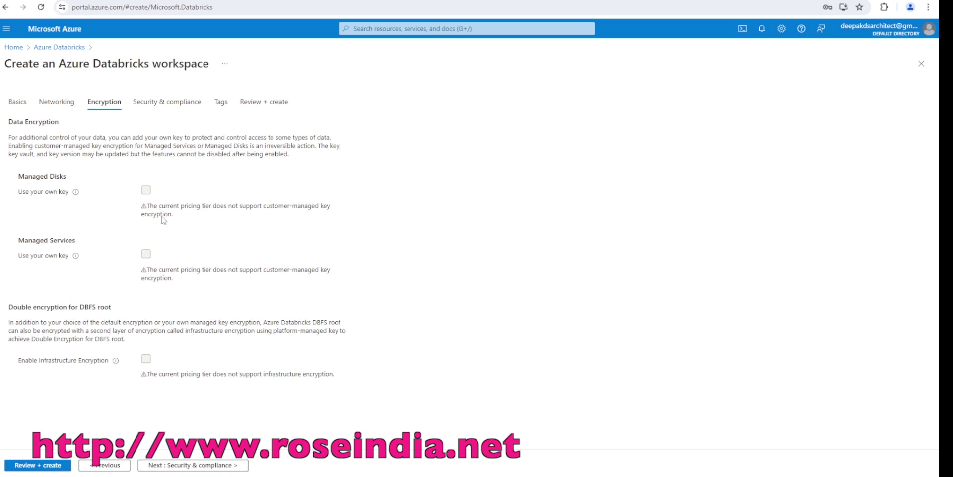
pyautogui.click(223, 465)
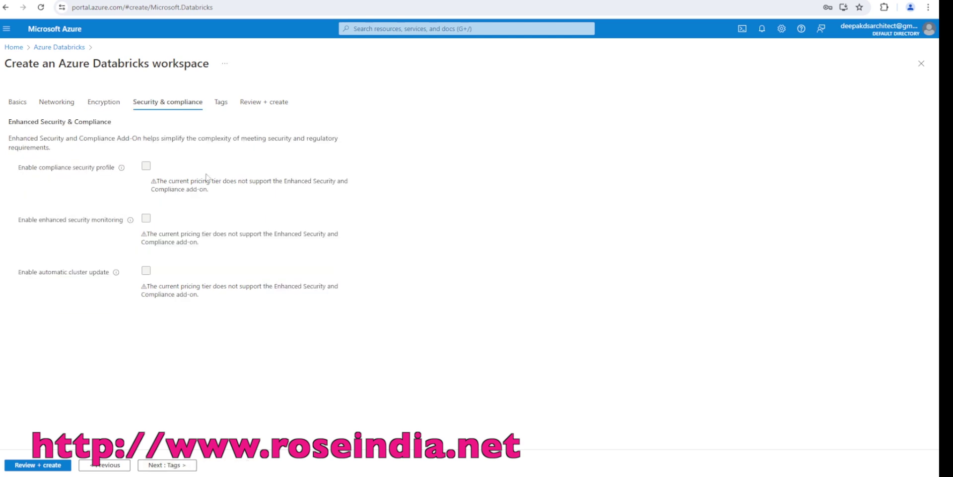
pyautogui.click(172, 466)
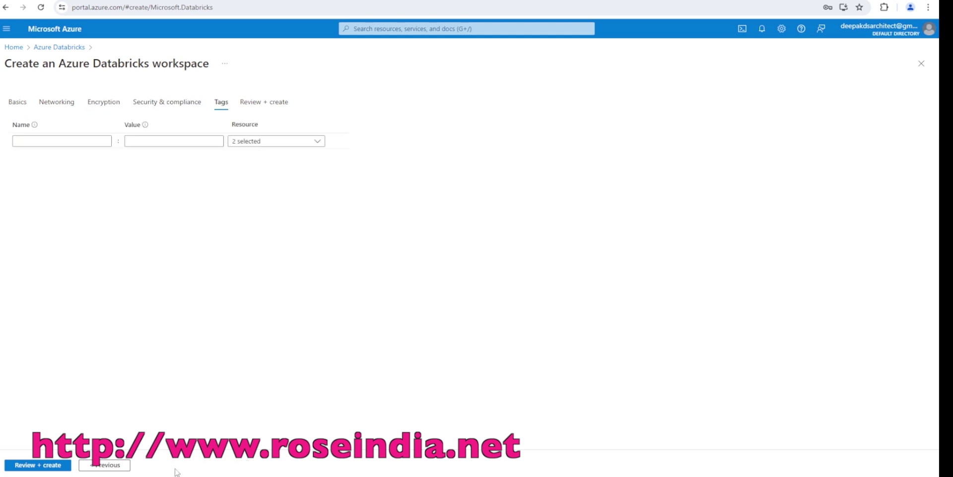
pyautogui.click(39, 465)
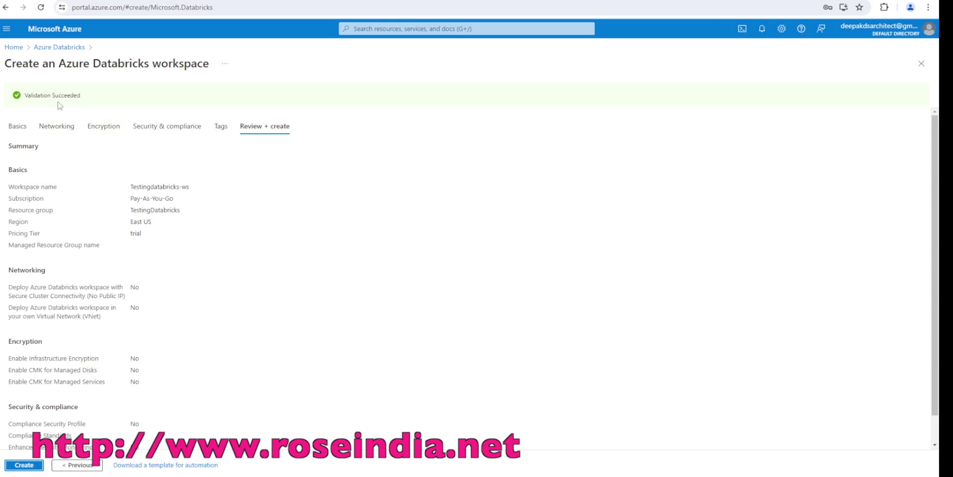
pyautogui.click(17, 465)
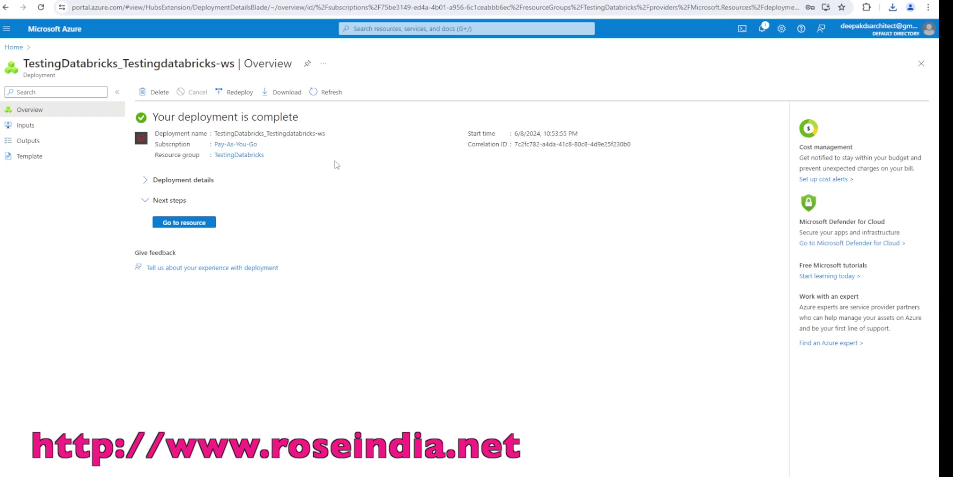
# Expand the deployment details, open the deployed Testingdatabricks-ws resource and launch its Databricks workspace.
pyautogui.click(145, 179)
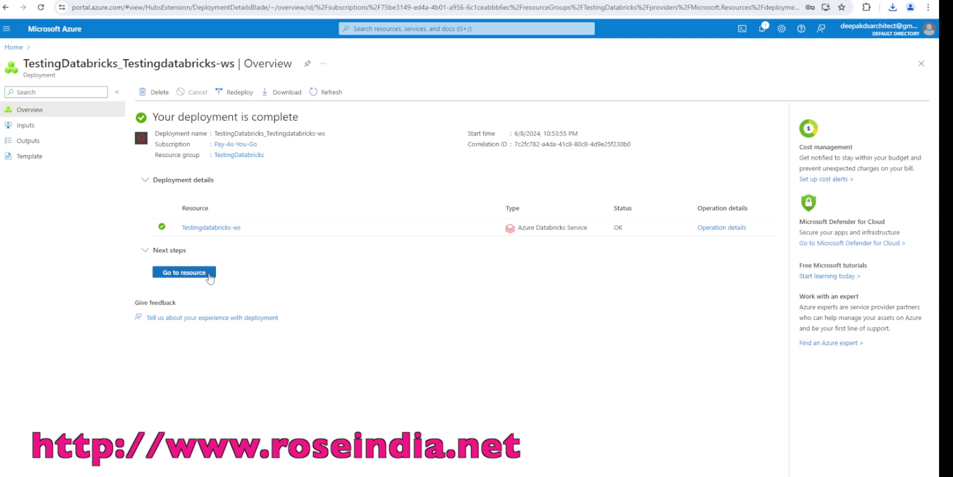
pyautogui.click(186, 275)
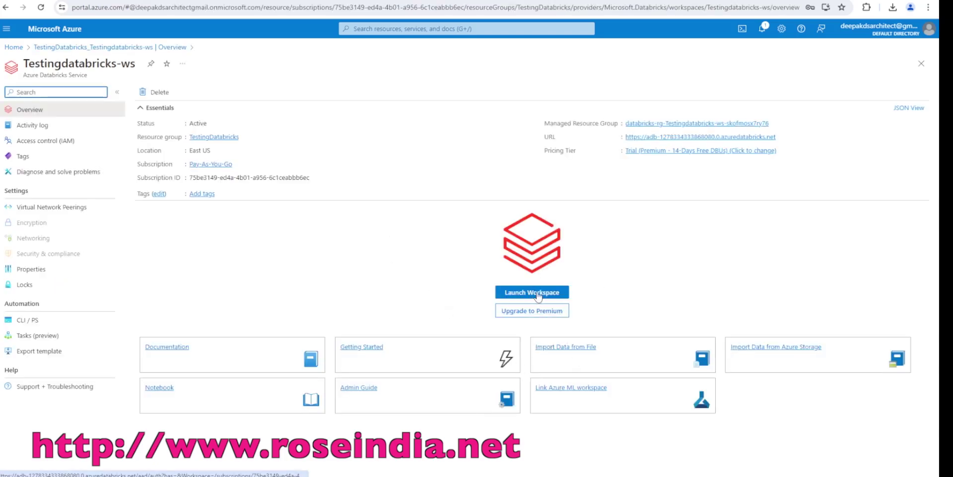
pyautogui.click(538, 295)
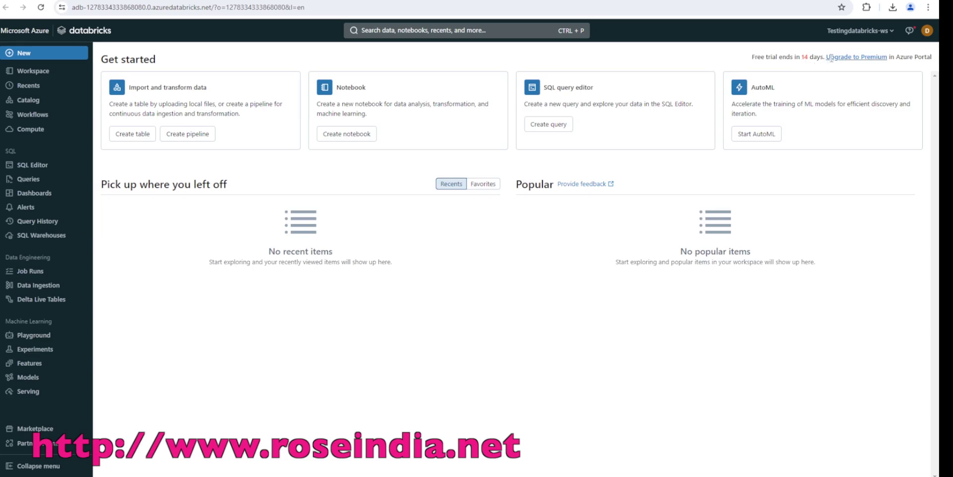
# Browse the workspace files, expanding the Workspace folder and its Shared subfolder.
pyautogui.moveTo(864, 57)
pyautogui.click(32, 74)
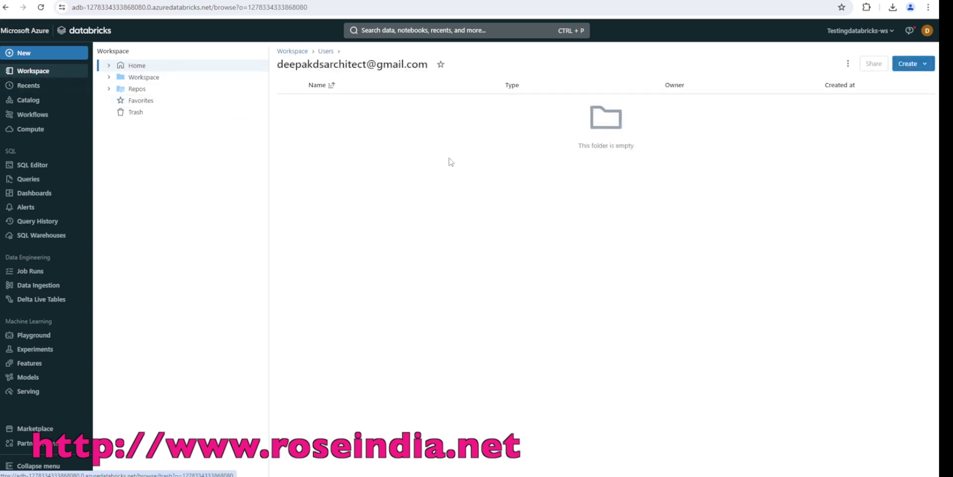
pyautogui.click(109, 77)
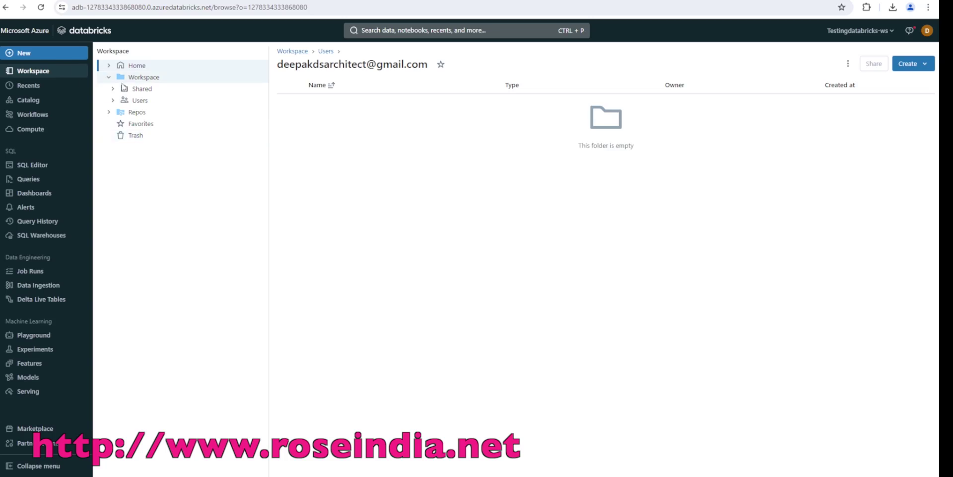
pyautogui.click(113, 89)
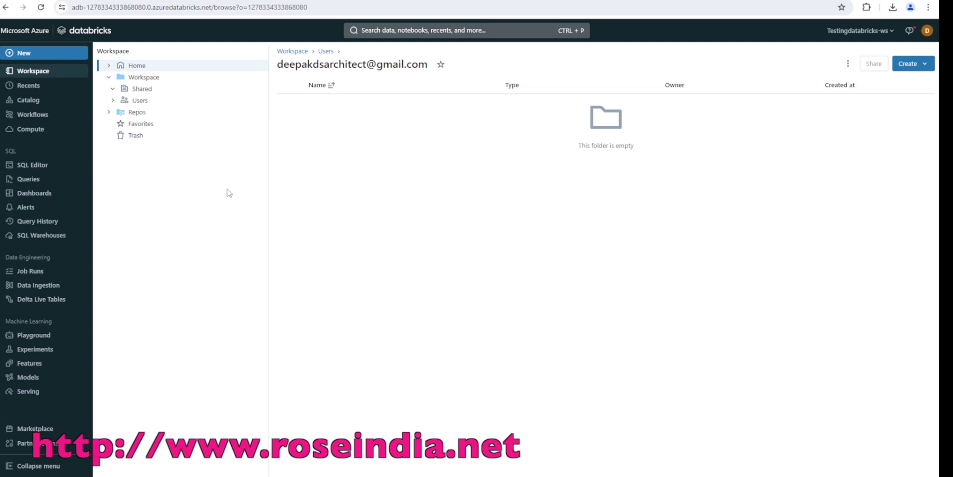
# Browse Catalog Explorer, expanding the samples, system and testingdatabricks_ws catalogs with the latter's schemas, and open the testingdatabricks_ws default schema.
pyautogui.click(30, 101)
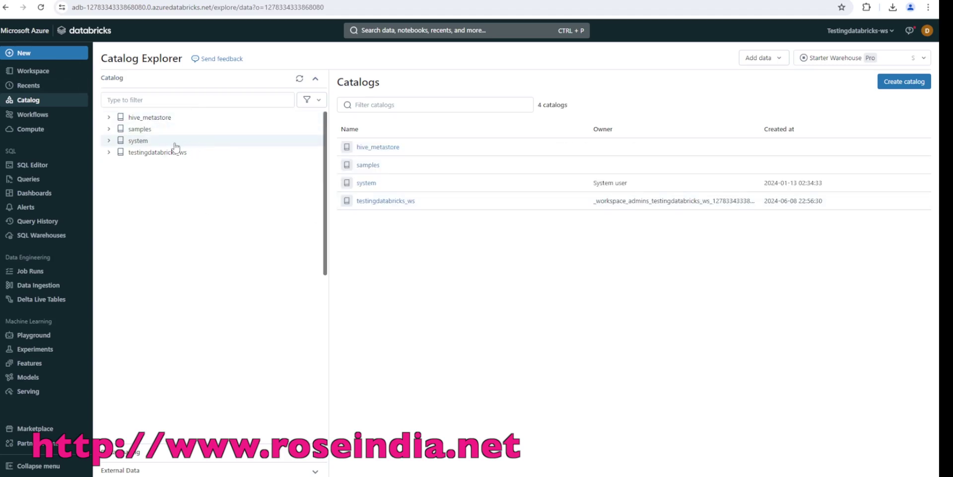
pyautogui.click(109, 129)
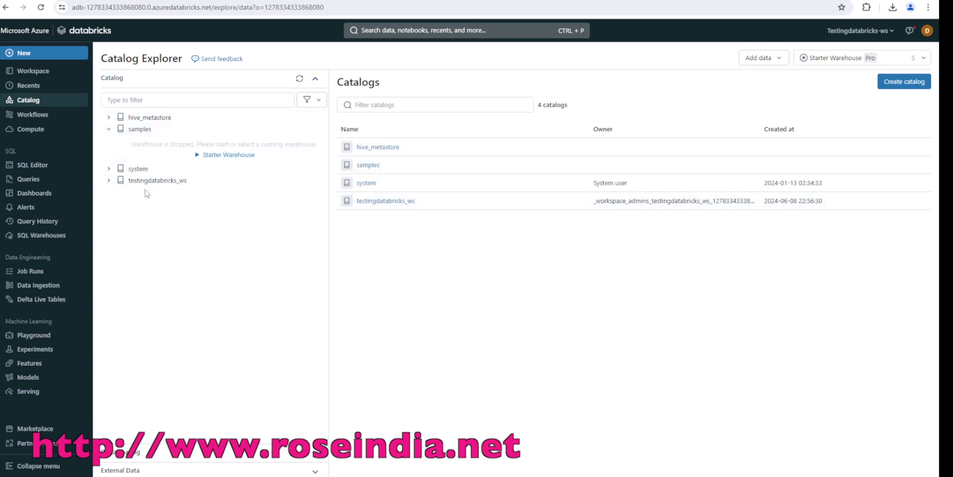
pyautogui.click(108, 169)
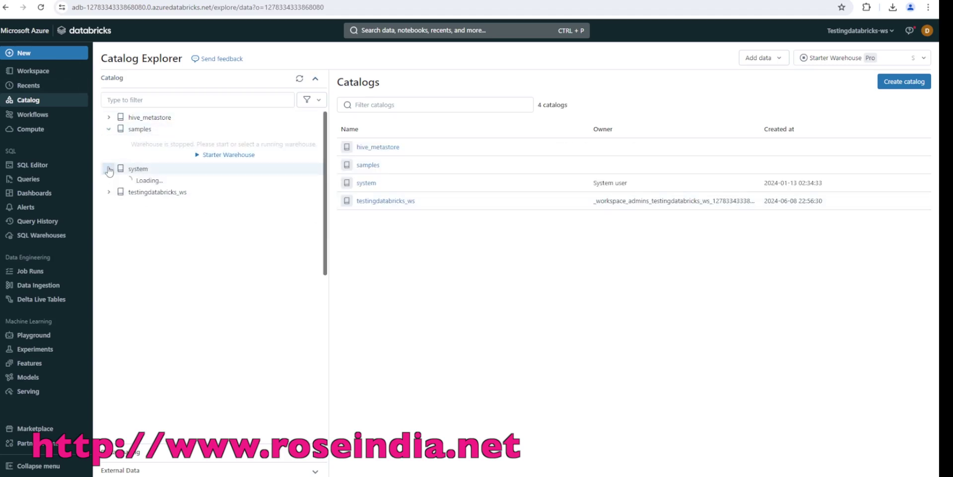
pyautogui.click(109, 203)
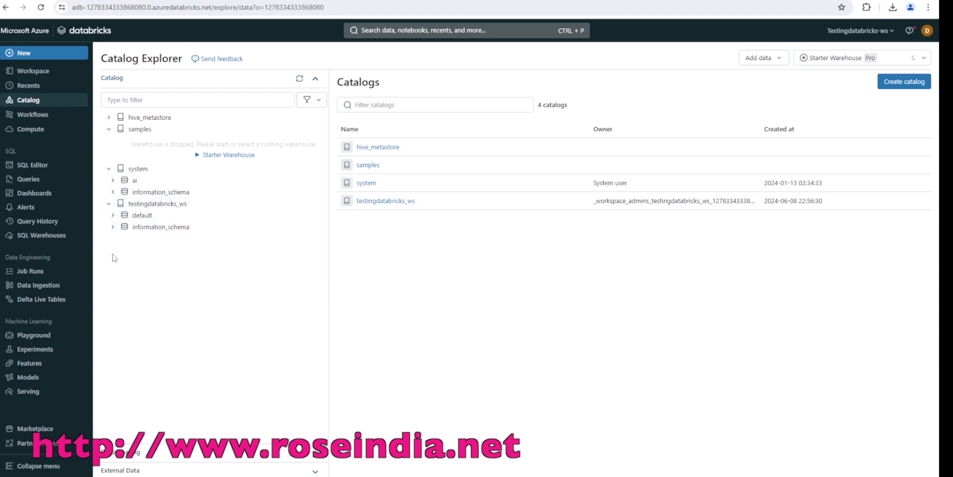
pyautogui.click(113, 227)
pyautogui.click(113, 215)
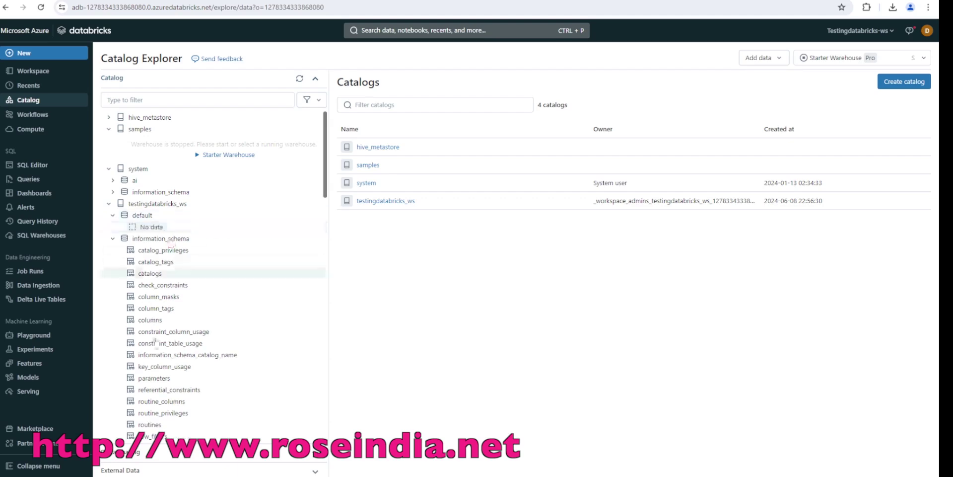
pyautogui.click(142, 216)
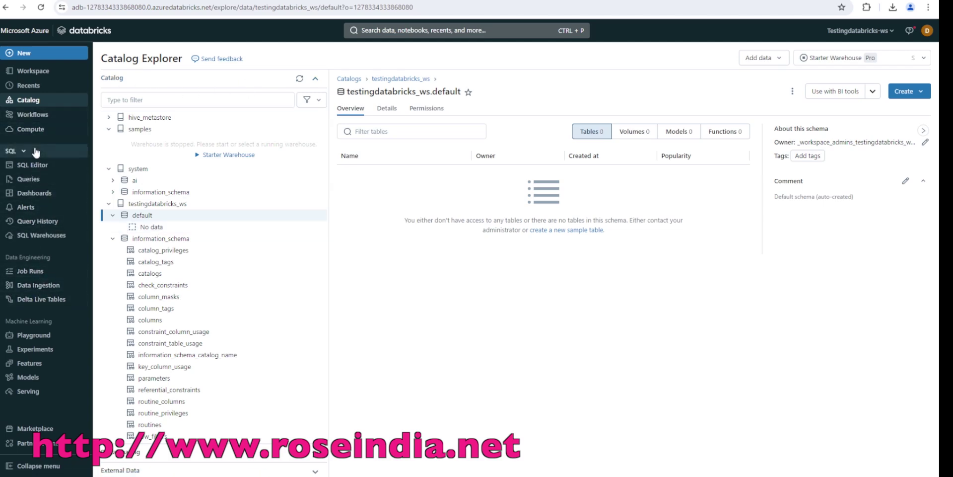
# Look over the Workflows jobs list and the all-purpose compute list.
pyautogui.click(33, 115)
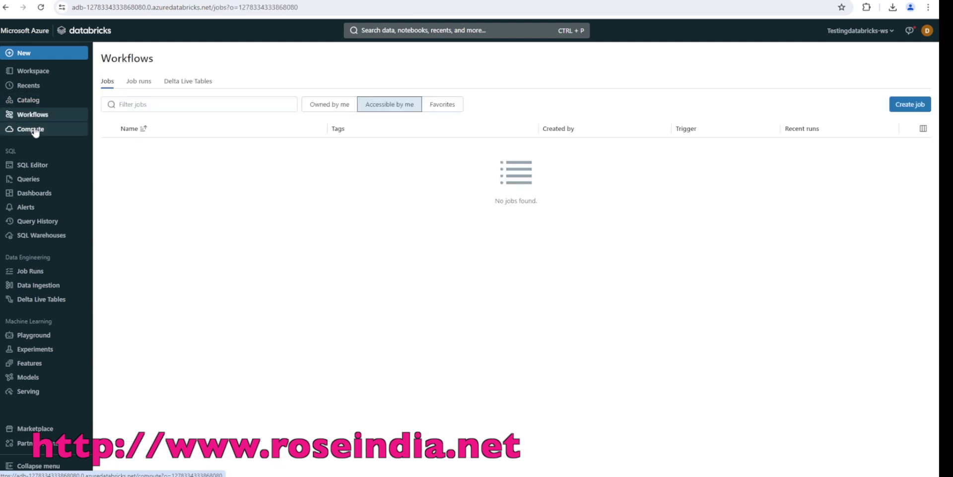
pyautogui.click(35, 130)
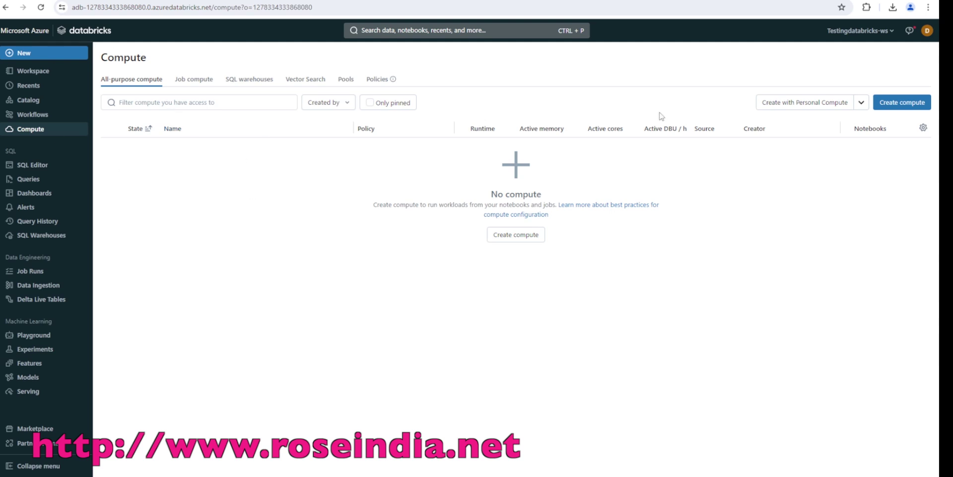
pyautogui.moveTo(280, 165); pyautogui.dragTo(214, 142)
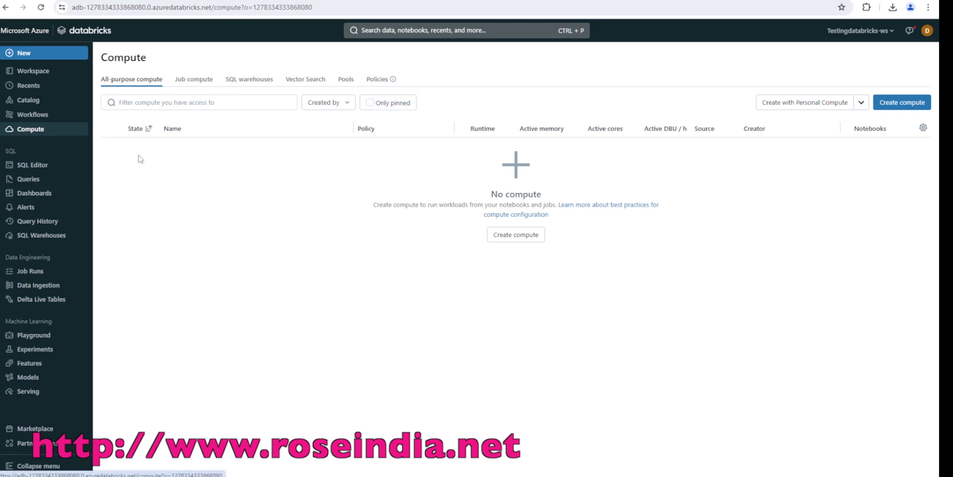
# Start configuring a new personal compute cluster with the Personal Compute policy.
pyautogui.click(819, 103)
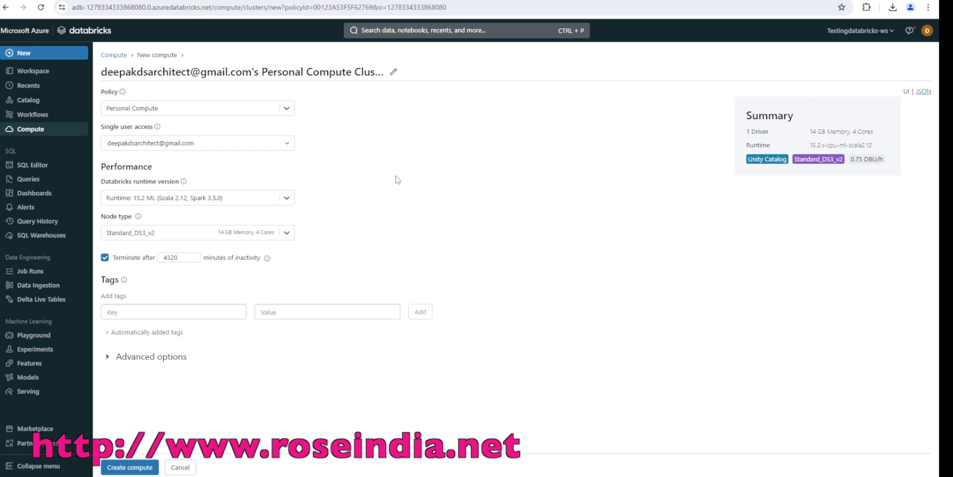
pyautogui.click(281, 110)
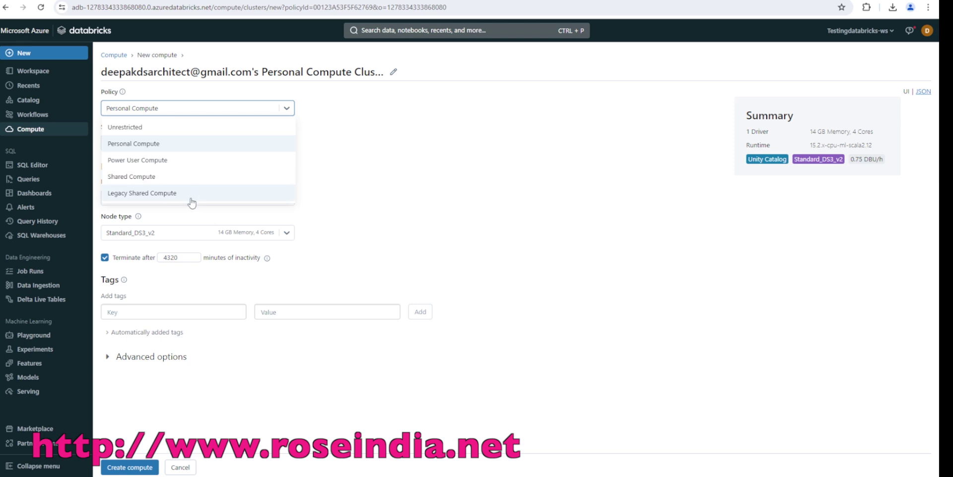
pyautogui.click(168, 144)
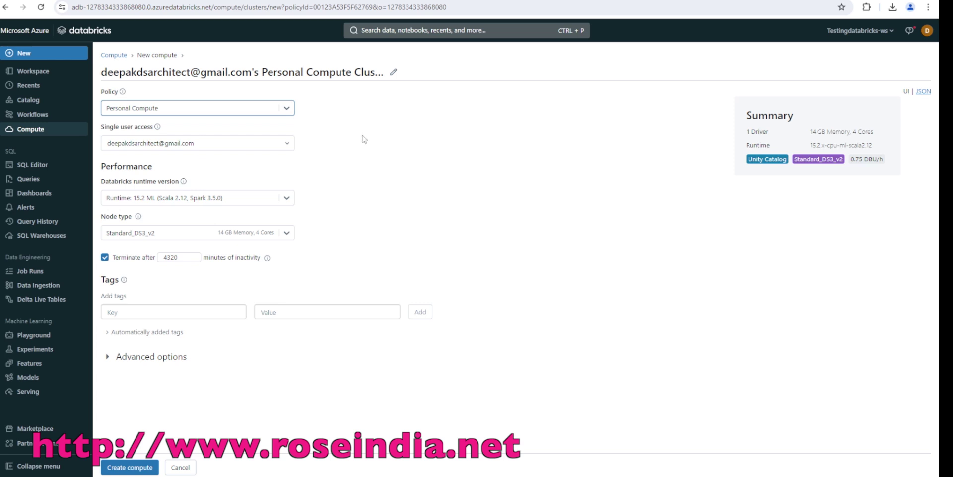
# Set the cluster's runtime to 9.1 LTS ML (Scala 2.12, Spark 3.1.2) and its node type to Standard_DS3_v2, and review the summary.
pyautogui.click(287, 199)
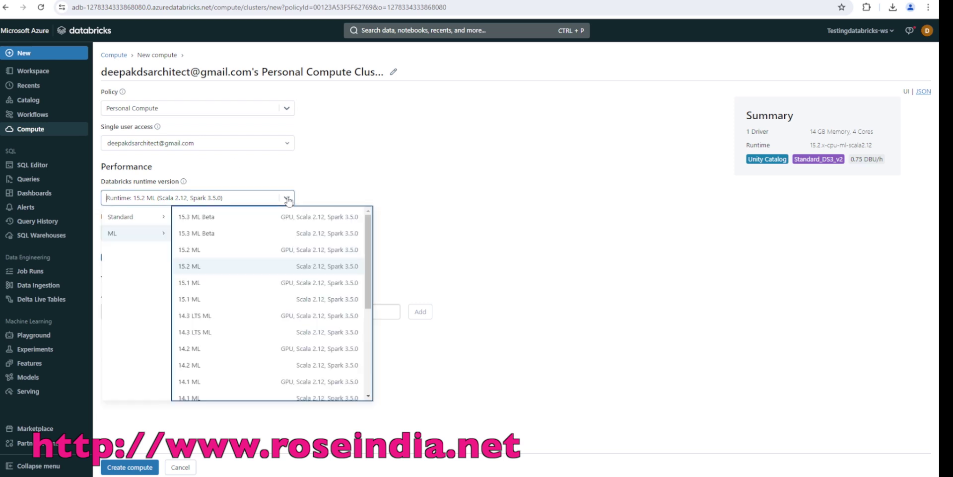
pyautogui.scroll(-4, 335, 304)
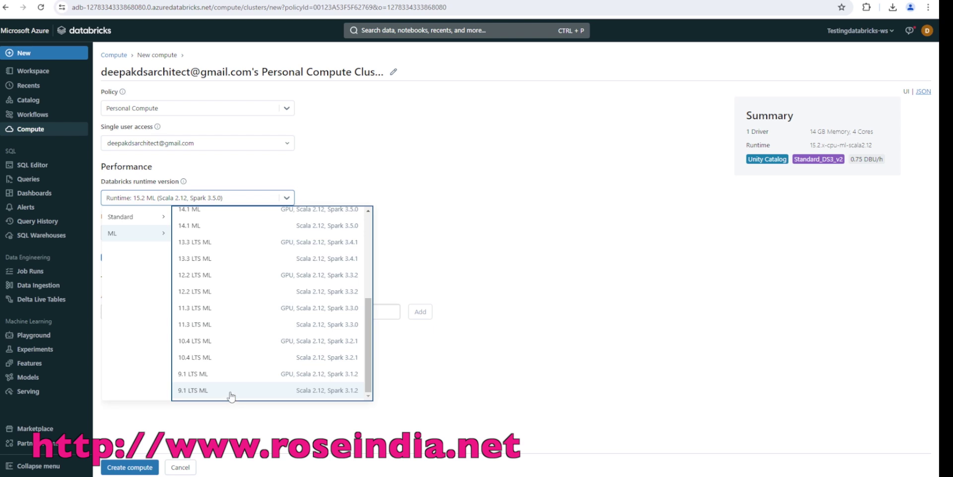
pyautogui.click(231, 392)
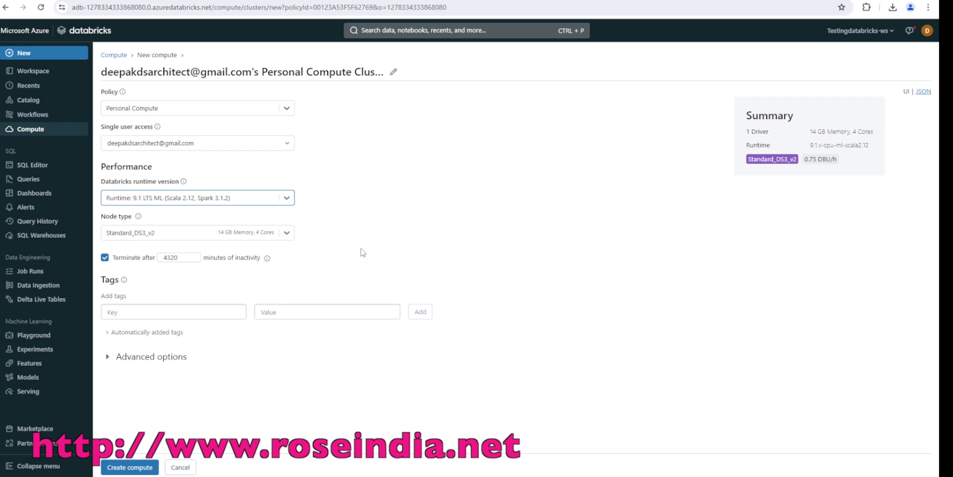
pyautogui.click(288, 232)
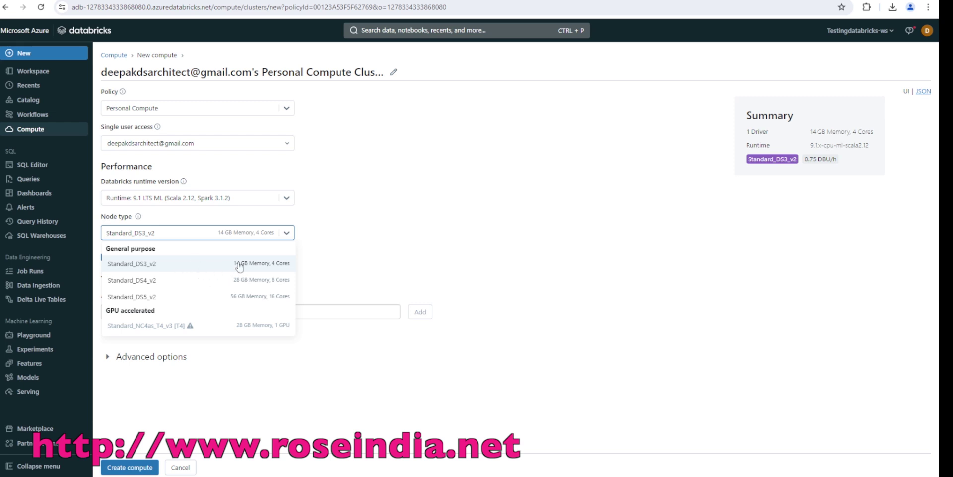
pyautogui.click(285, 267)
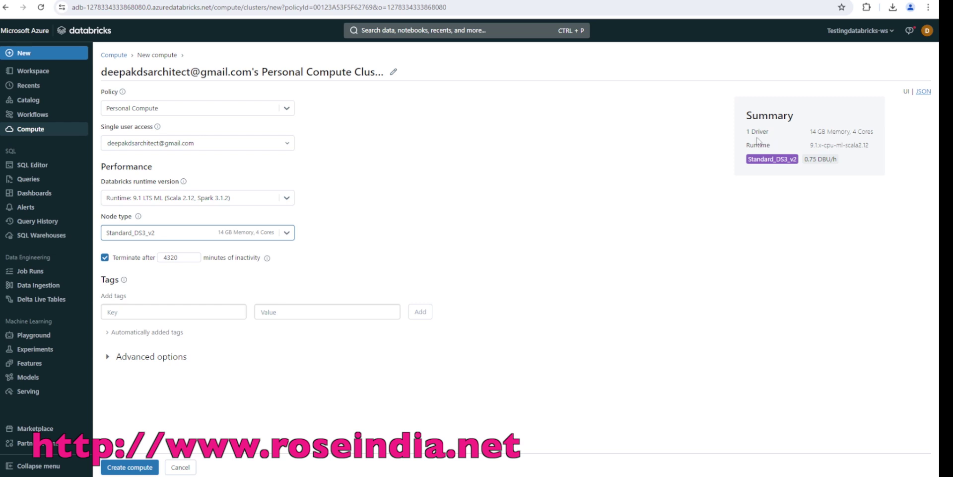
pyautogui.moveTo(746, 135); pyautogui.dragTo(779, 137)
pyautogui.click(825, 140)
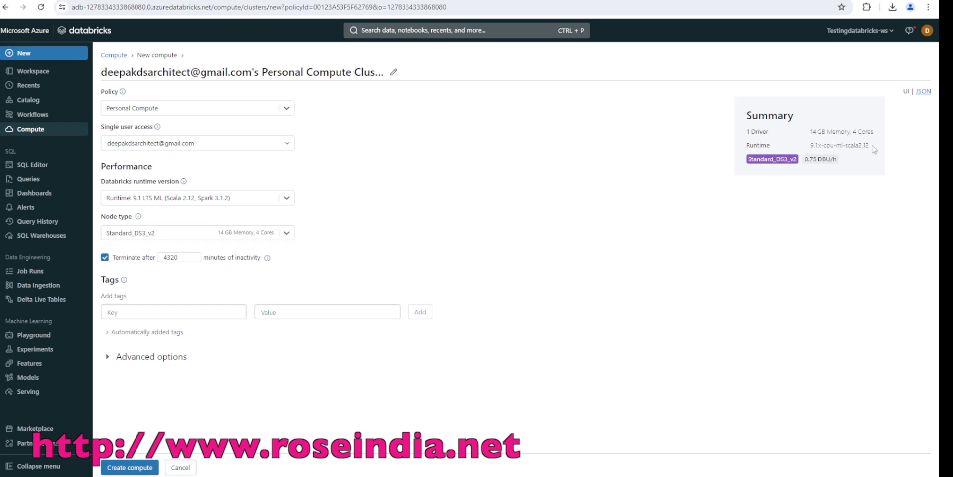
pyautogui.moveTo(874, 149)
pyautogui.mouseDown()
pyautogui.moveTo(801, 157)
pyautogui.moveTo(876, 152)
pyautogui.mouseUp()
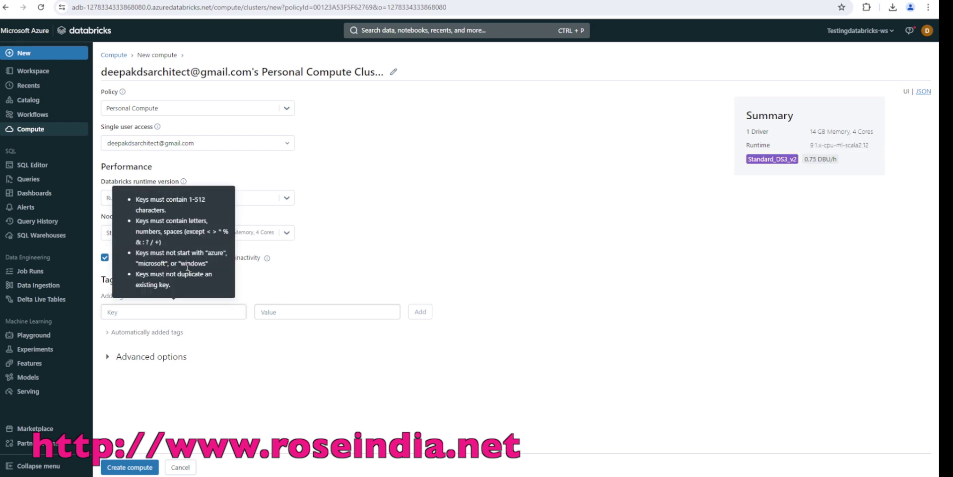
# Set the cluster to terminate after 10 minutes of inactivity and create the compute.
pyautogui.click(183, 258)
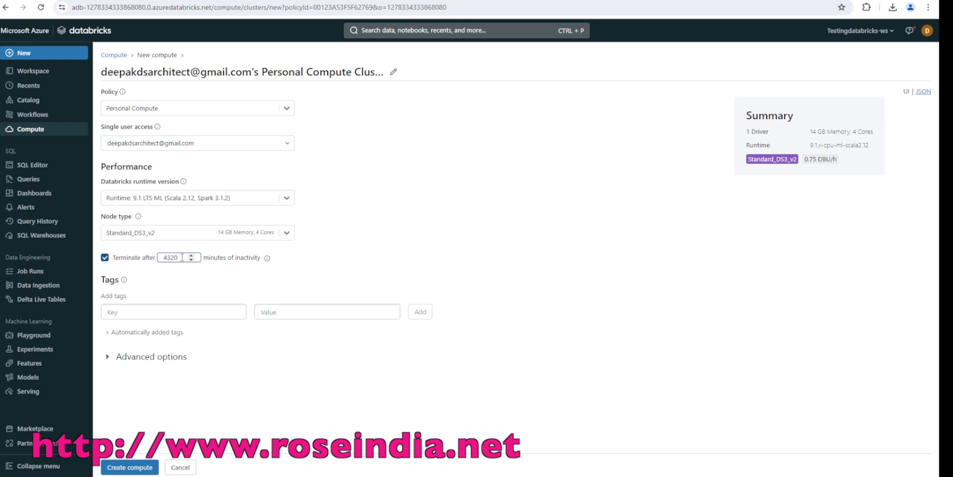
pyautogui.doubleClick(182, 258)
pyautogui.write('5')
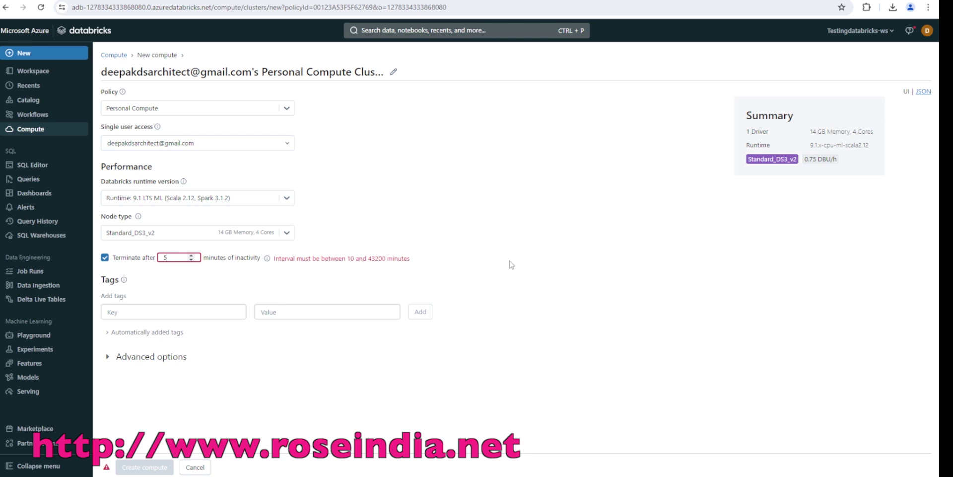
pyautogui.press('BackSpace')
pyautogui.write('010')
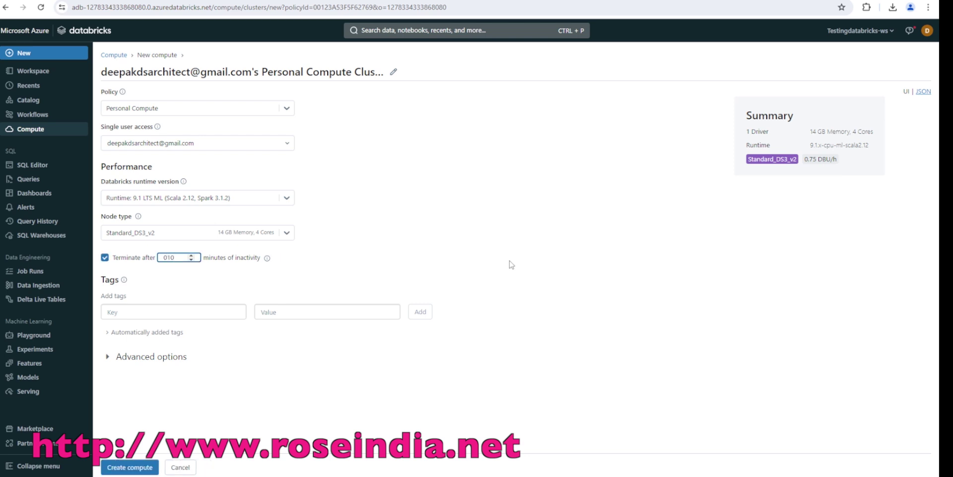
pyautogui.press('BackSpace')
pyautogui.press('BackSpace')
pyautogui.write('10')
pyautogui.click(133, 469)
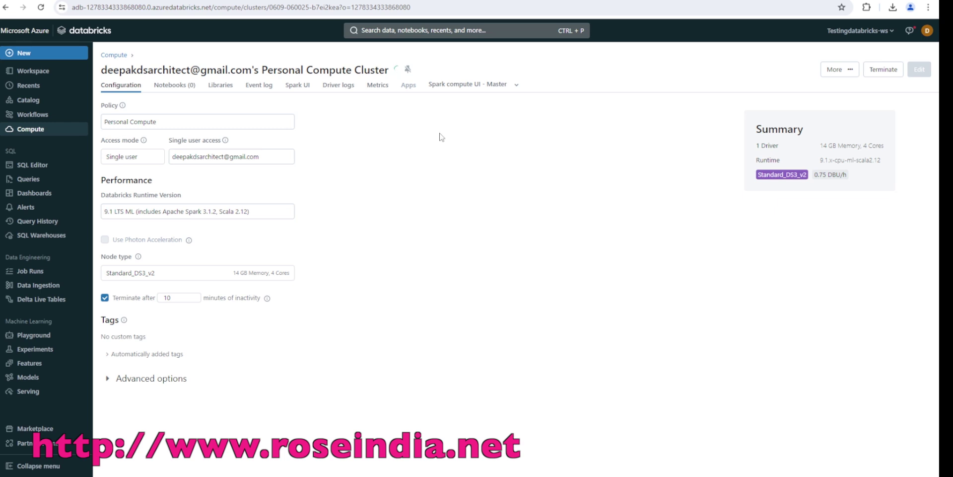
# Return to the workspace files, expand the Workspace and Users folders, and open the signed-in user's home folder.
pyautogui.click(33, 71)
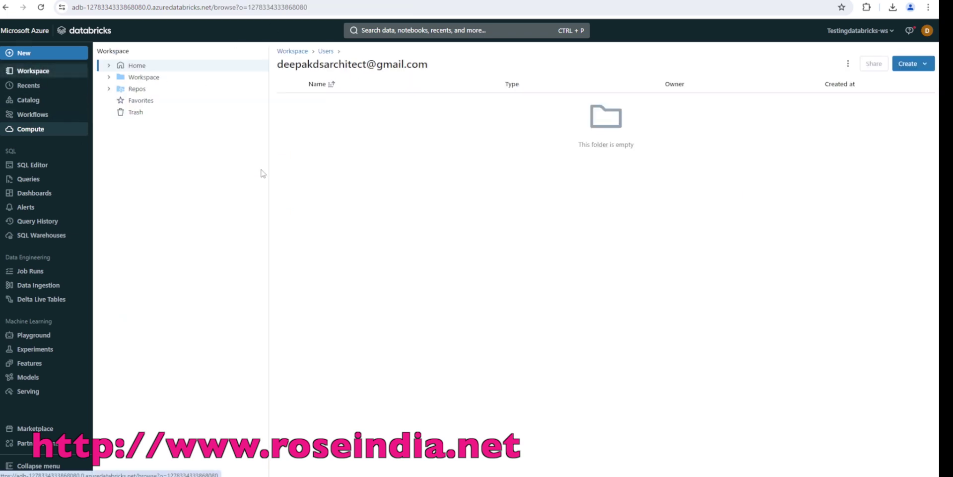
pyautogui.click(109, 77)
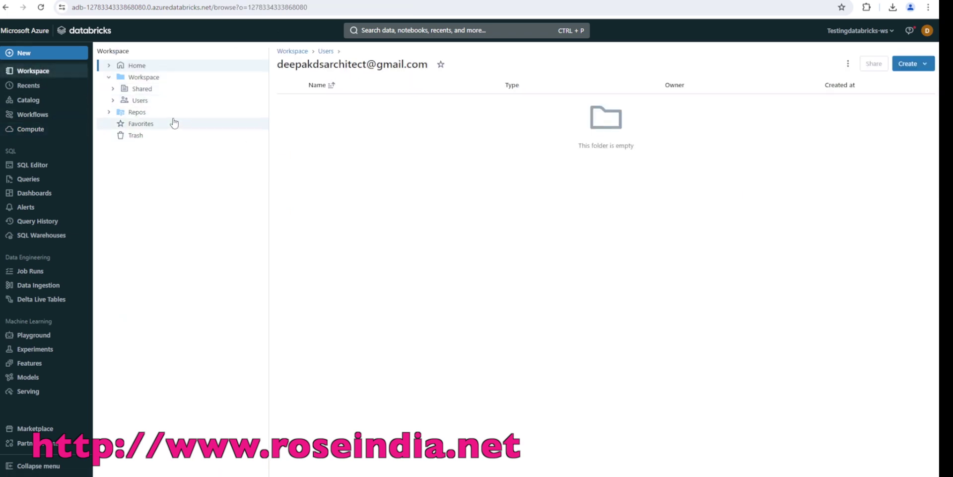
pyautogui.click(115, 100)
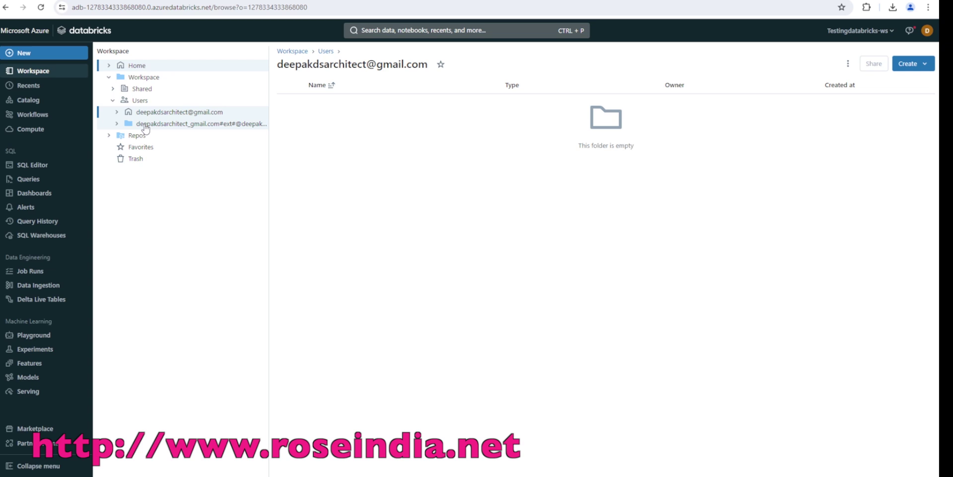
pyautogui.click(192, 113)
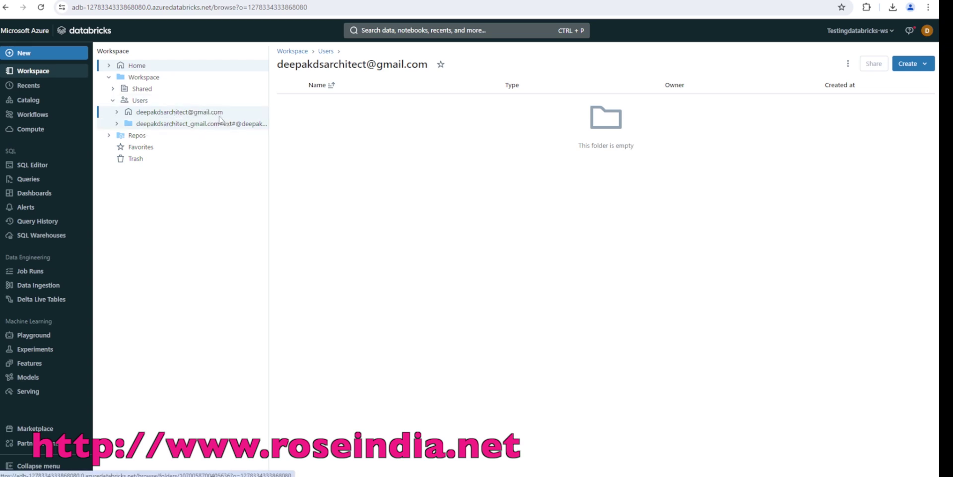
pyautogui.click(117, 125)
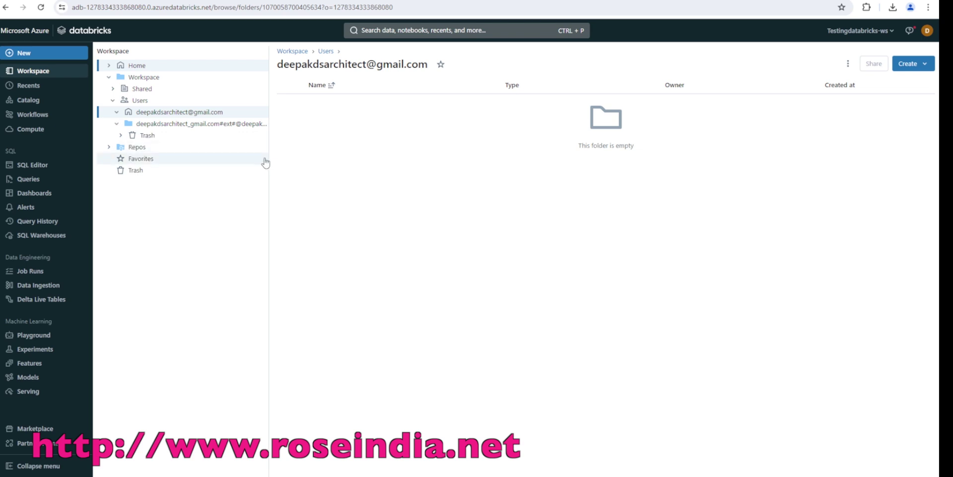
pyautogui.rightClick(366, 149)
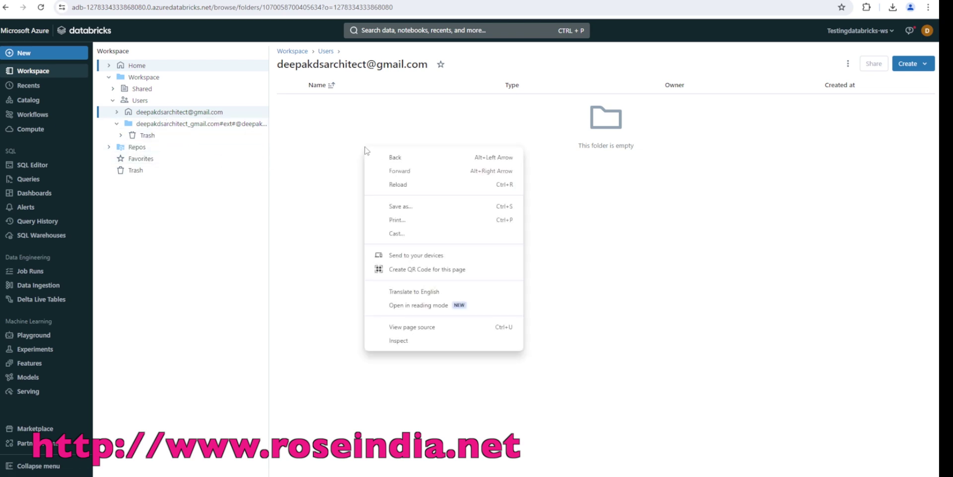
pyautogui.click(515, 114)
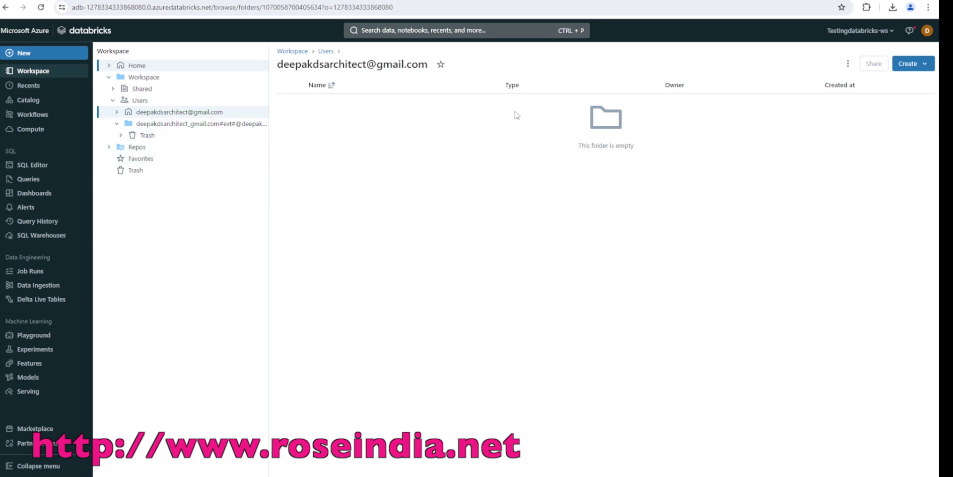
# Create a notebook in the user's home folder and rename it hello.
pyautogui.click(920, 66)
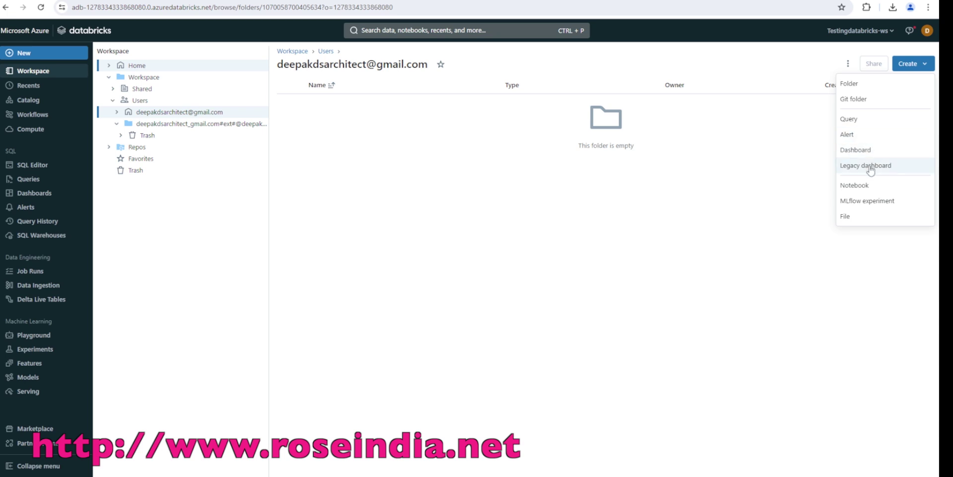
pyautogui.click(871, 188)
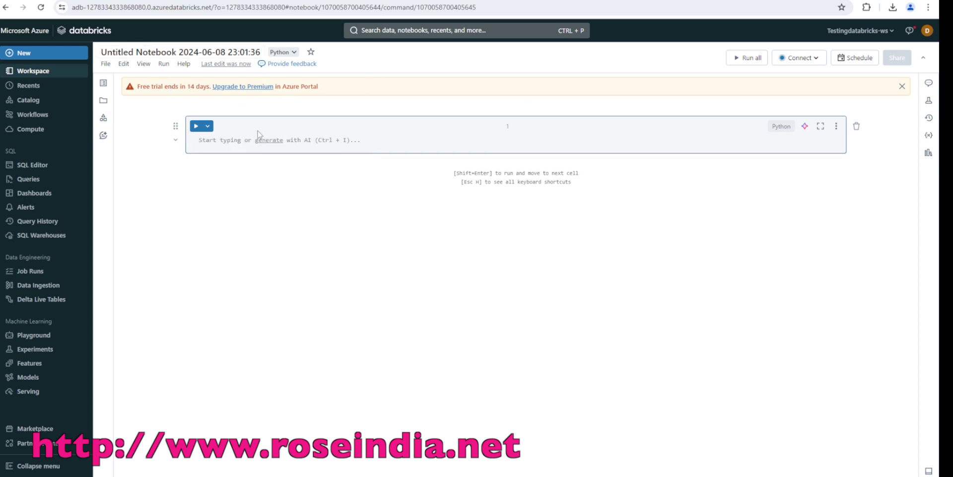
pyautogui.click(212, 52)
pyautogui.hotkey('ctrl', 'a')
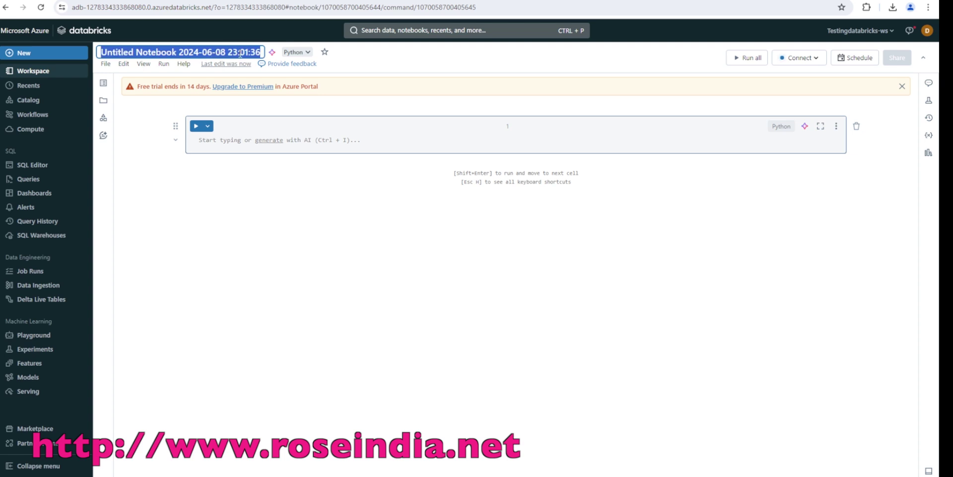
pyautogui.write('hello')
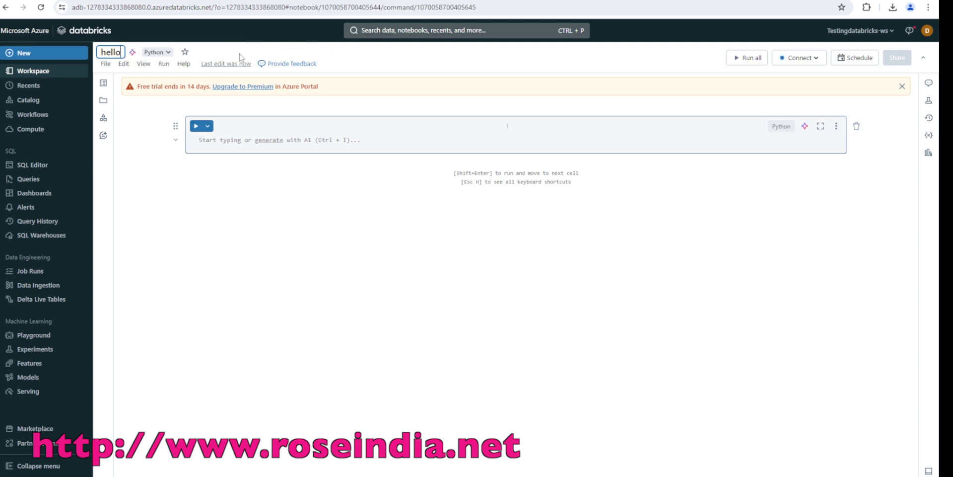
pyautogui.click(239, 146)
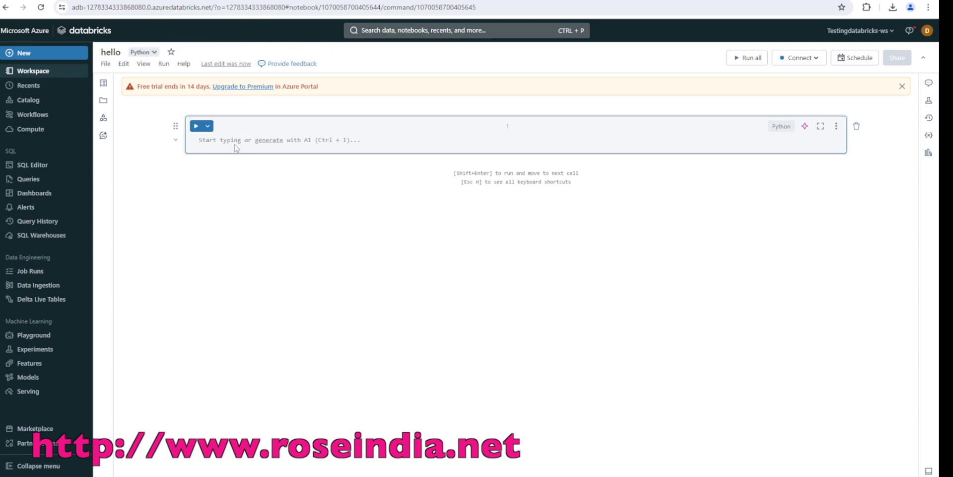
# Enter =2+5 in the notebook's first cell and run it attached to the existing personal compute cluster, blocking the site's notifications.
pyautogui.write('=')
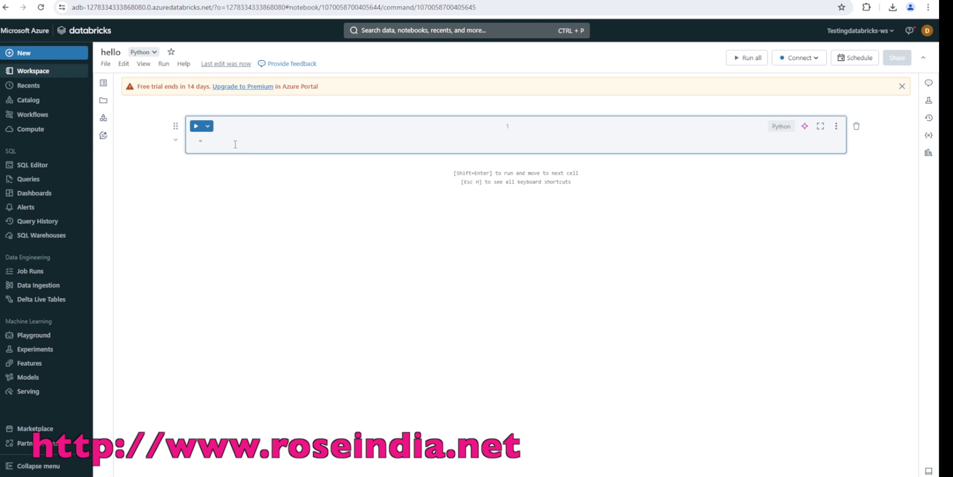
pyautogui.write('2+5')
pyautogui.click(196, 126)
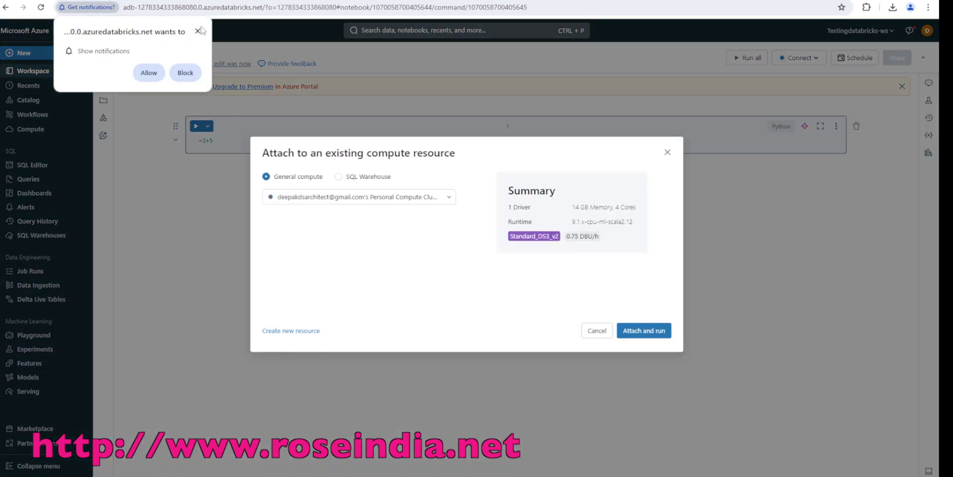
pyautogui.click(198, 32)
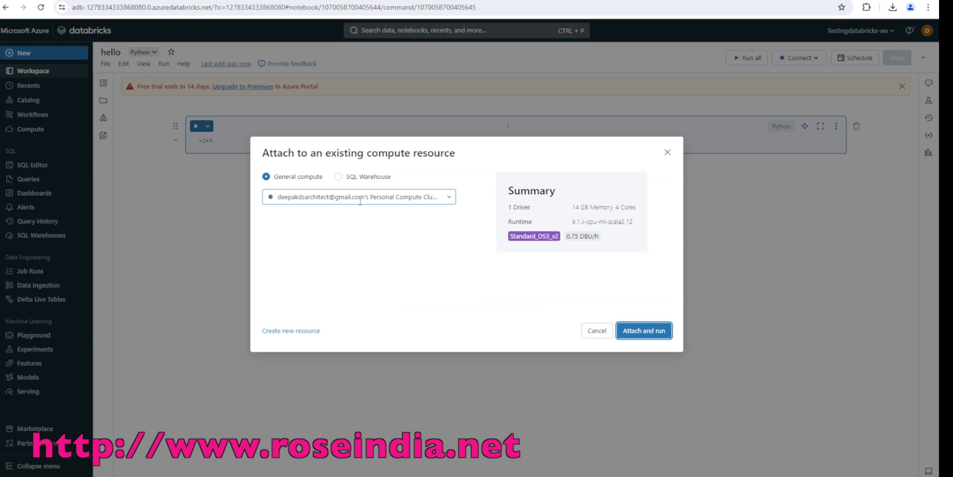
pyautogui.click(645, 331)
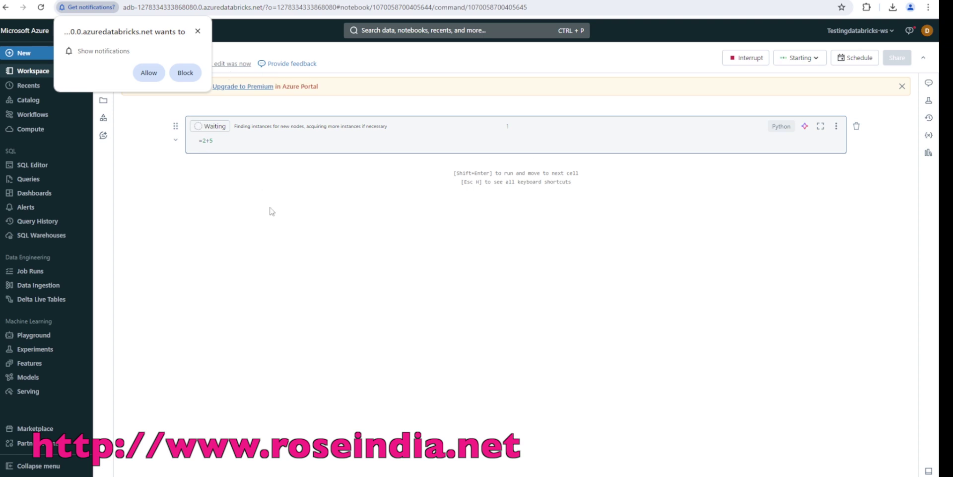
pyautogui.click(185, 73)
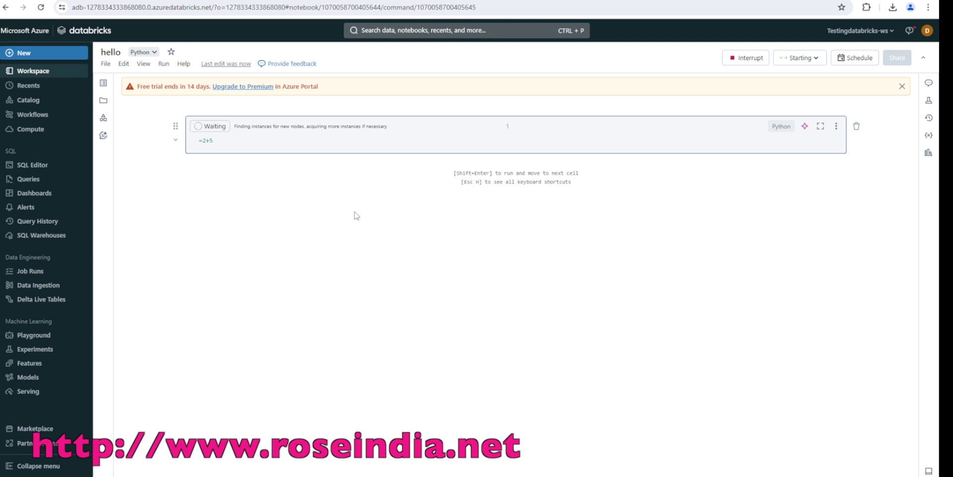
# Check the attached cluster's startup details from the notebook, and correct the cell's expression to 2+5 and run it again.
pyautogui.click(818, 60)
pyautogui.moveTo(719, 122)
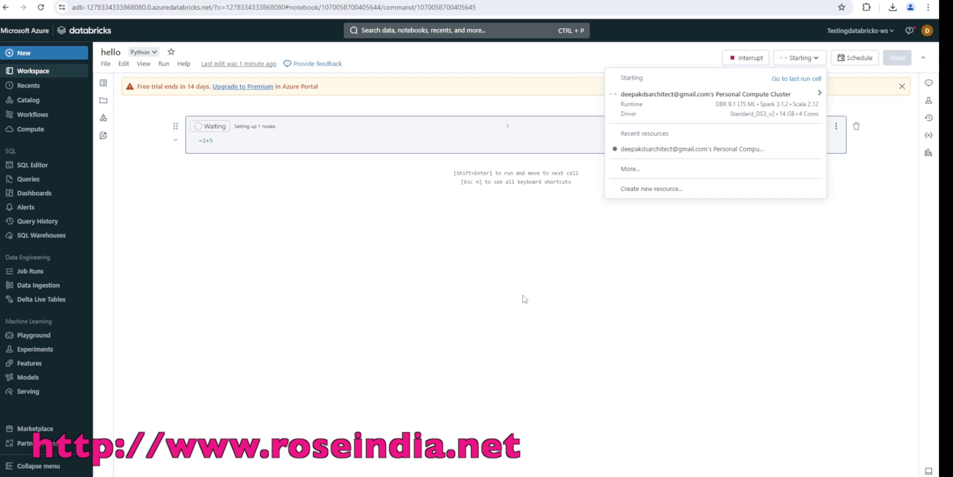
pyautogui.press('Escape')
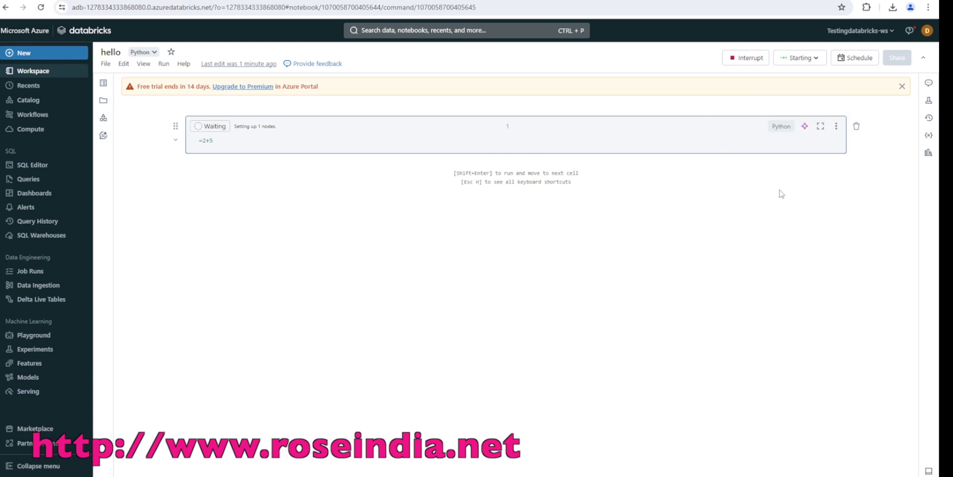
pyautogui.click(806, 127)
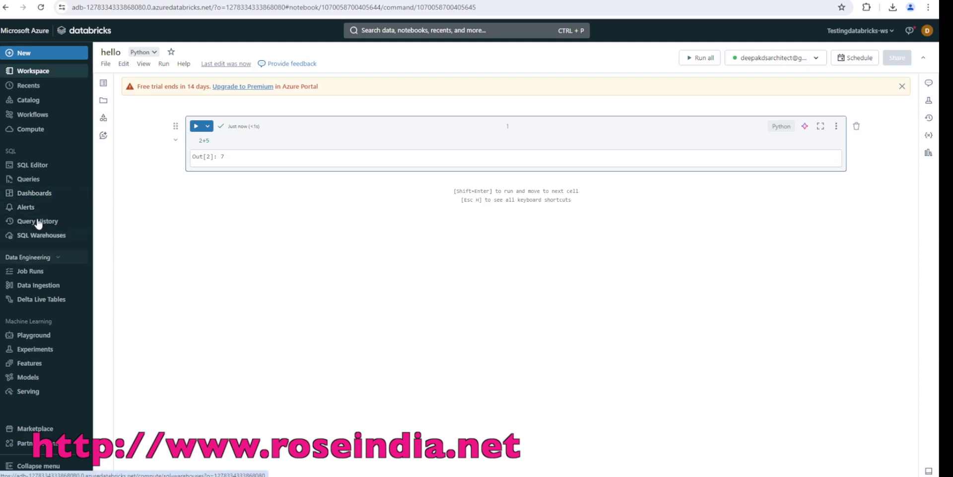
# Terminate the running personal compute cluster from the all-purpose compute list.
pyautogui.click(31, 129)
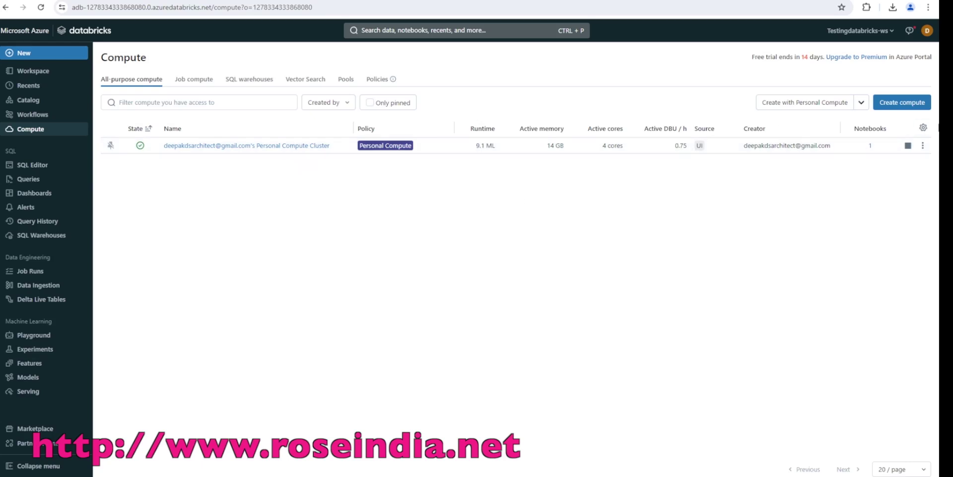
pyautogui.click(910, 146)
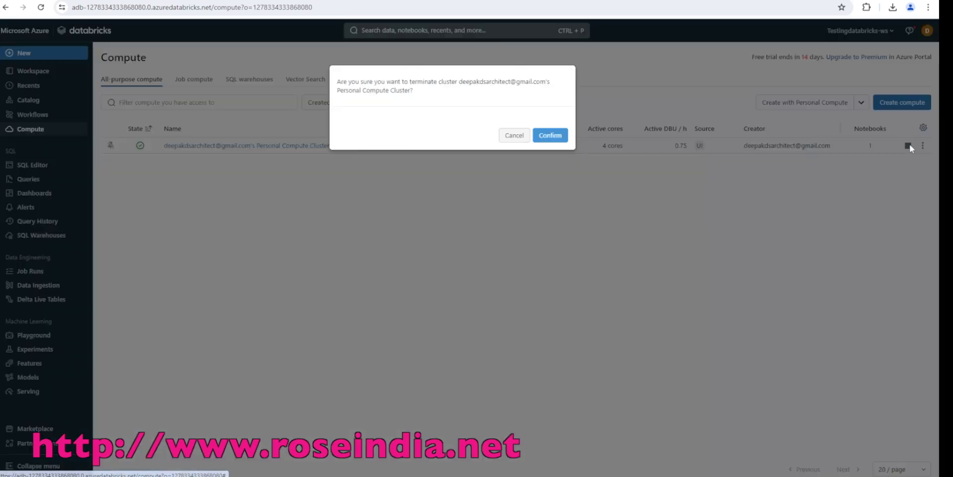
pyautogui.click(542, 140)
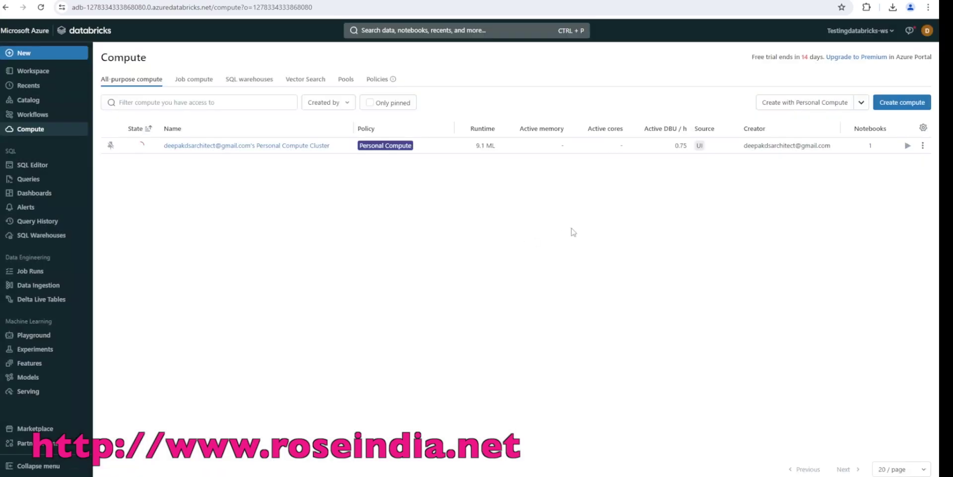